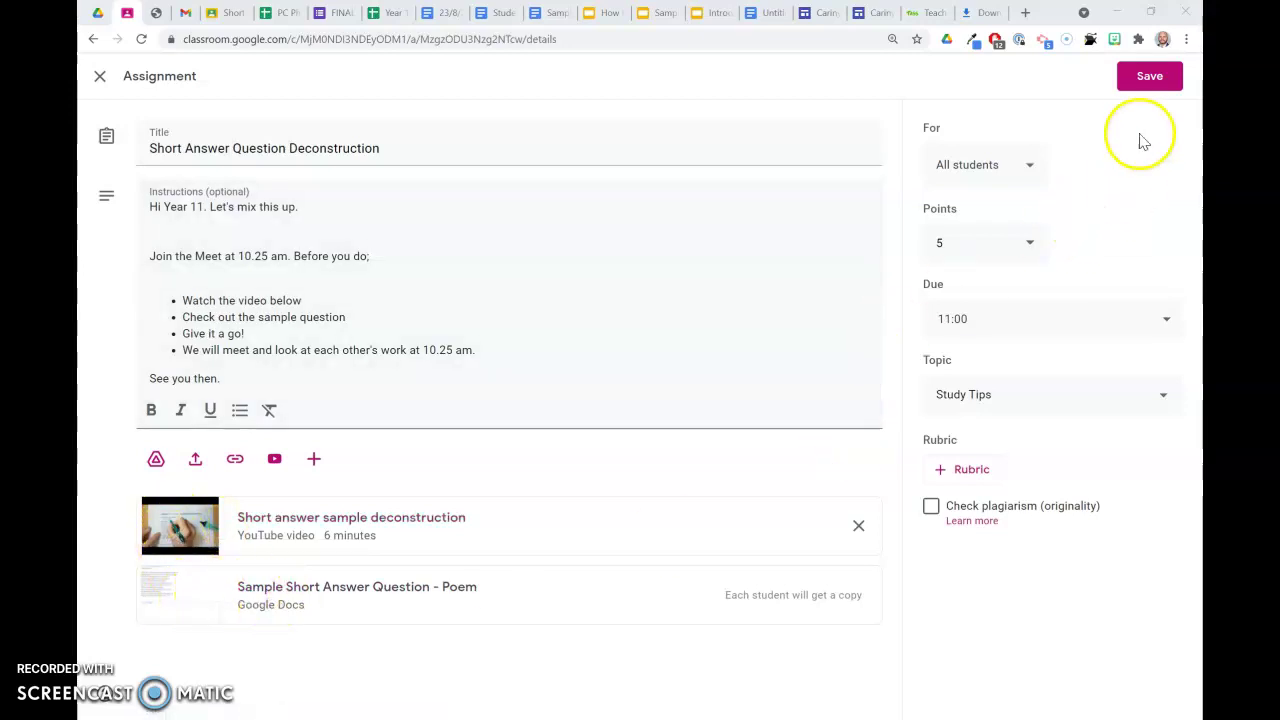
- Save the Short Answer Question Deconstruction assignment and open the first handed-in submission from its student work
{"action": "left_click", "coordinate": [1148, 82]}
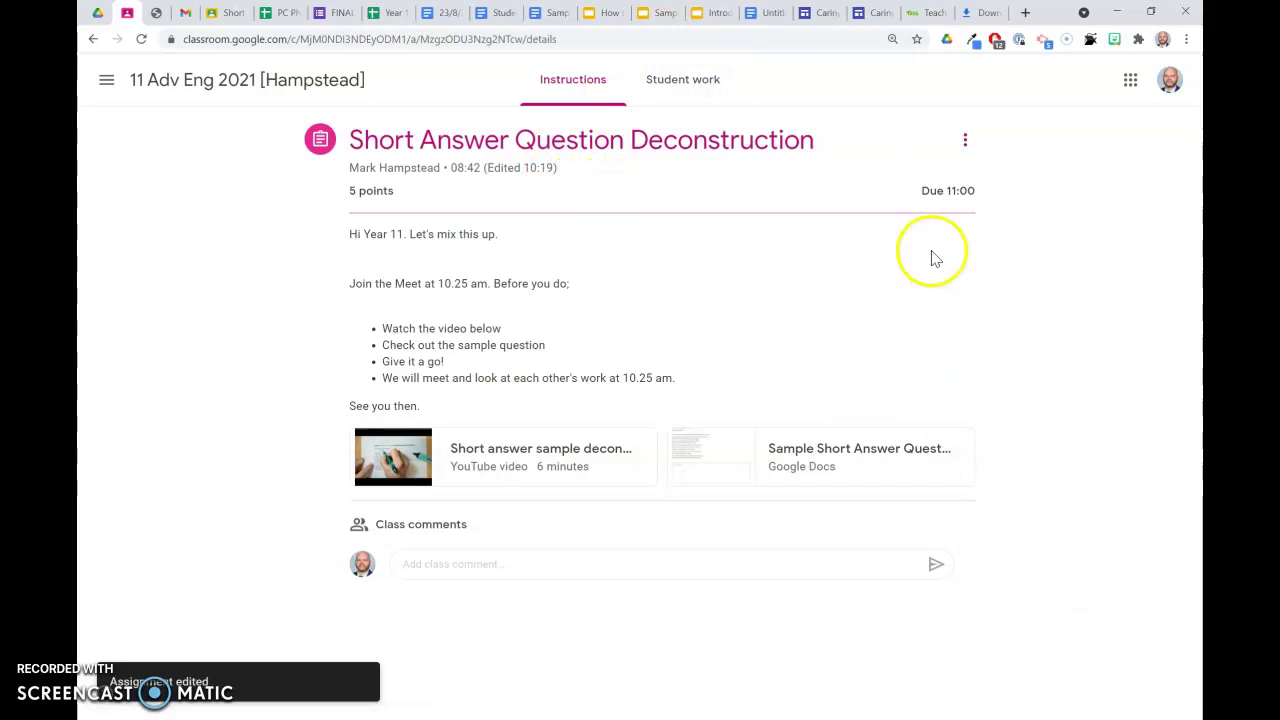
{"action": "left_click", "coordinate": [696, 87]}
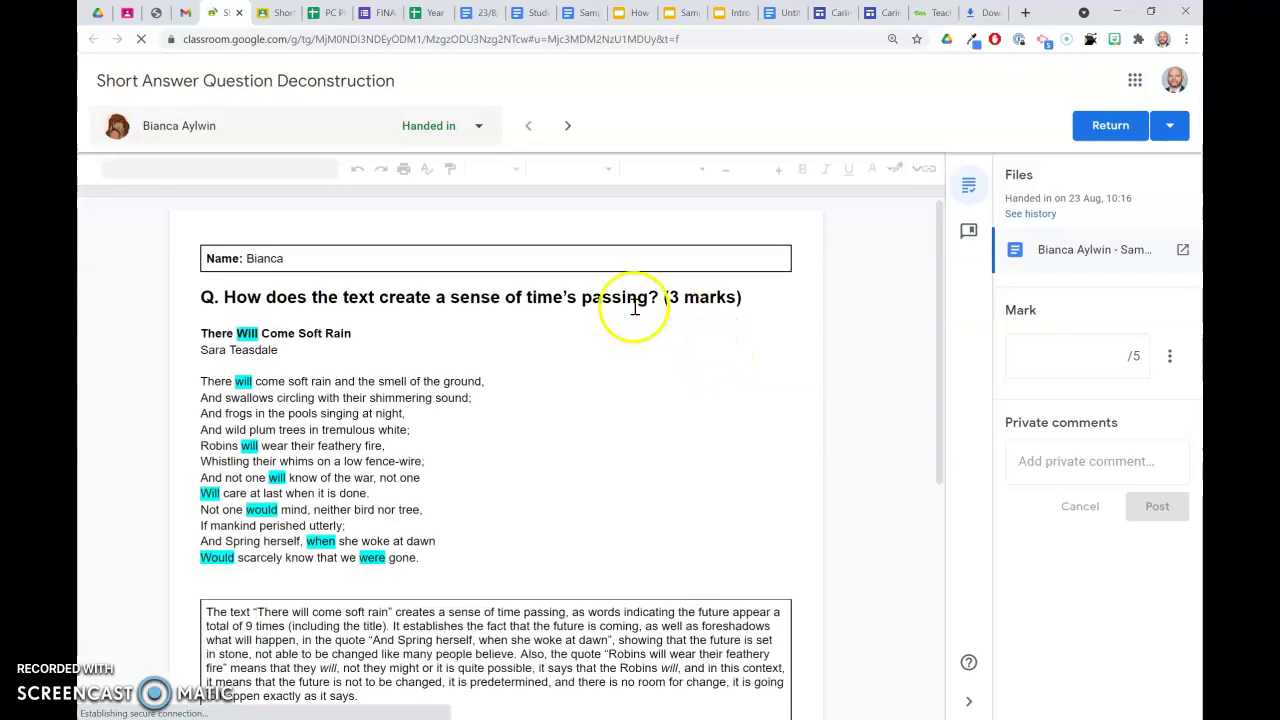
{"action": "scroll", "coordinate": [317, 416], "scroll_direction": "down", "scroll_amount": 3}
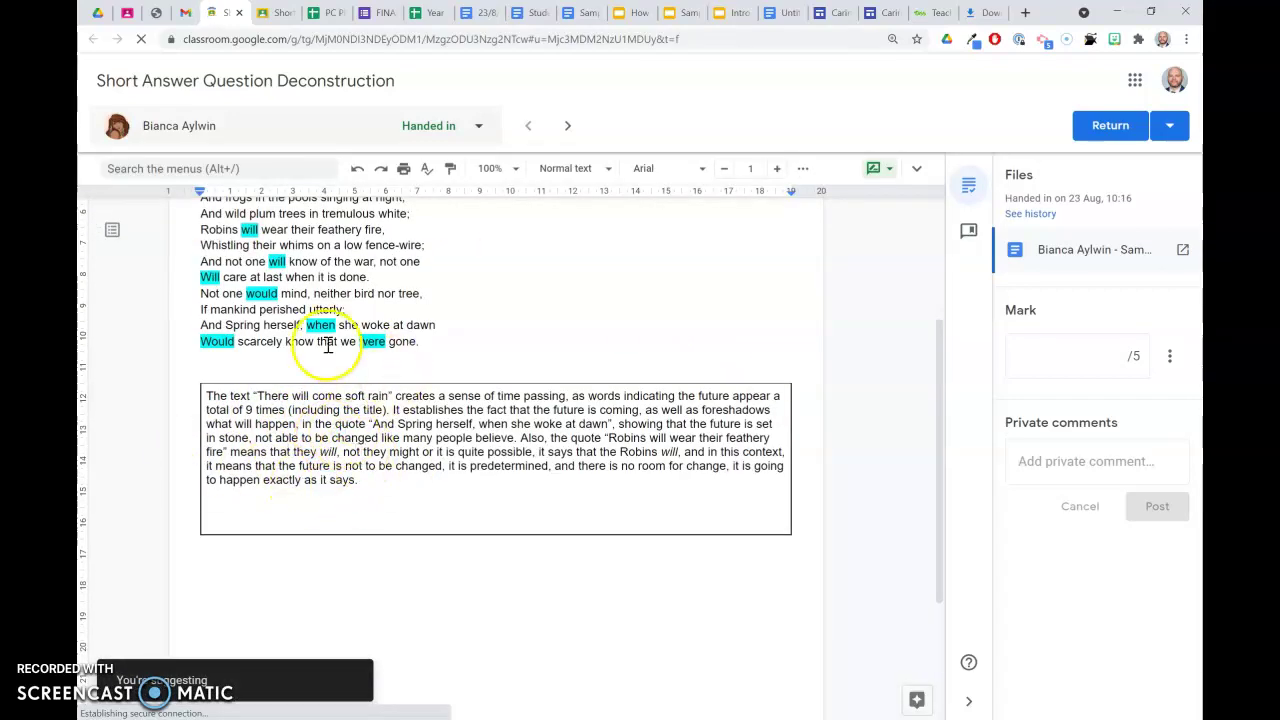
- Review the written answers in the next two students' submissions
{"action": "left_click", "coordinate": [567, 126]}
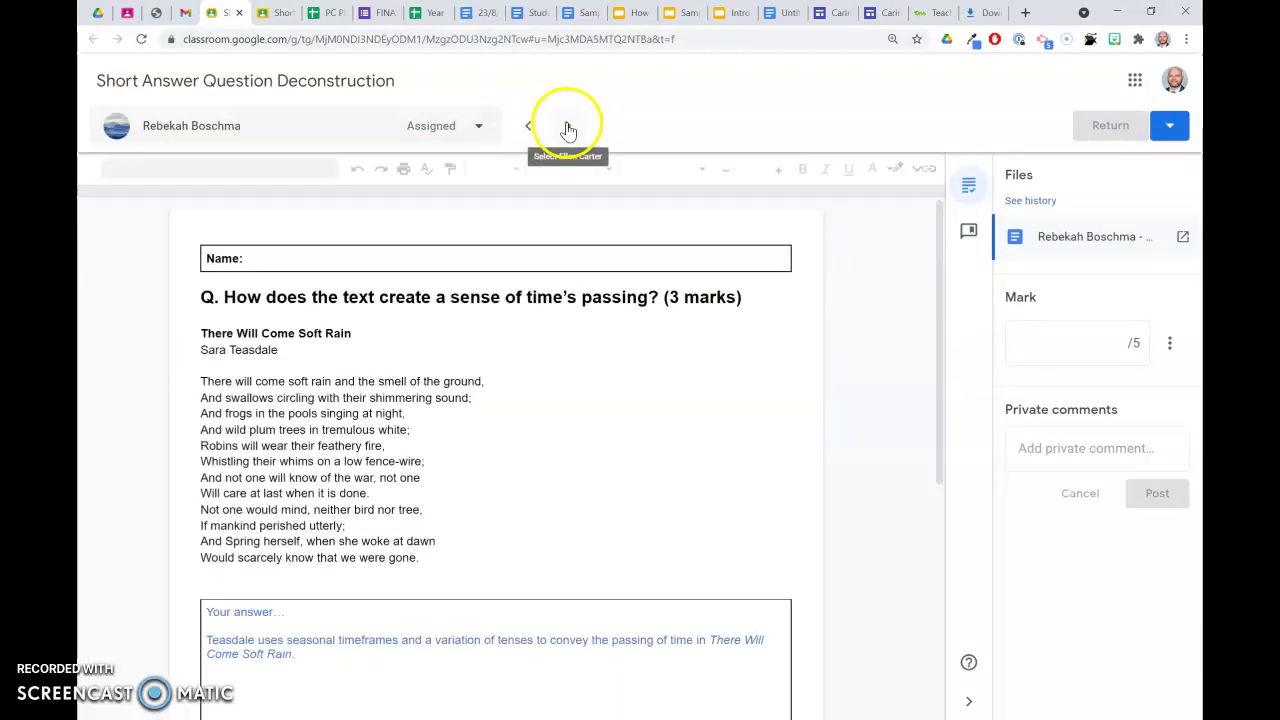
{"action": "scroll", "coordinate": [402, 526], "scroll_direction": "down", "scroll_amount": 3}
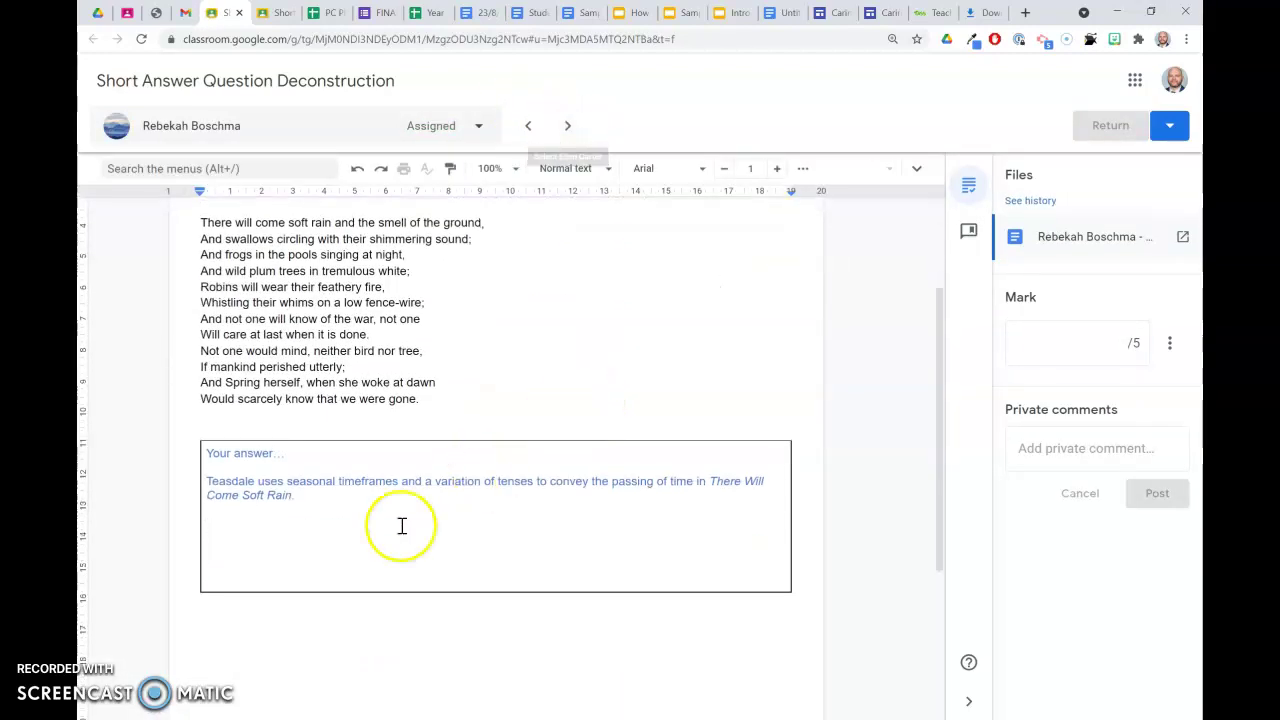
{"action": "left_click", "coordinate": [567, 126]}
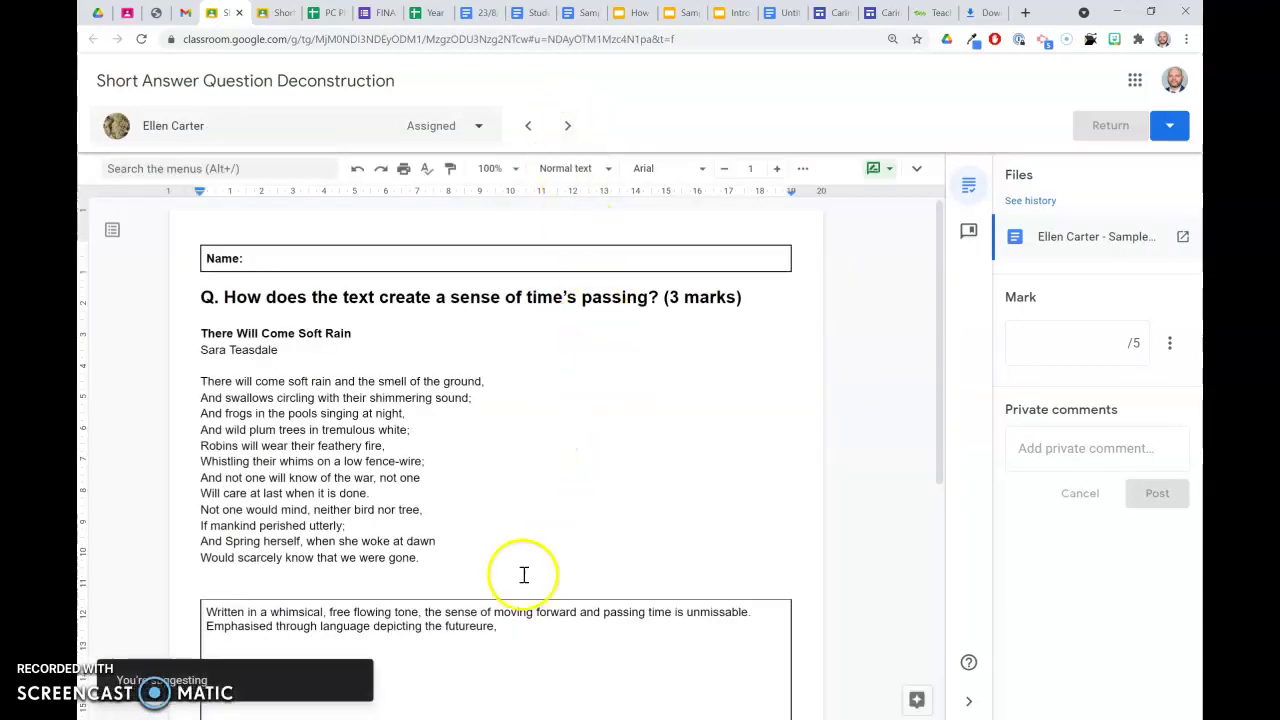
{"action": "scroll", "coordinate": [460, 589], "scroll_direction": "down", "scroll_amount": 3}
{"action": "left_click", "coordinate": [503, 466]}
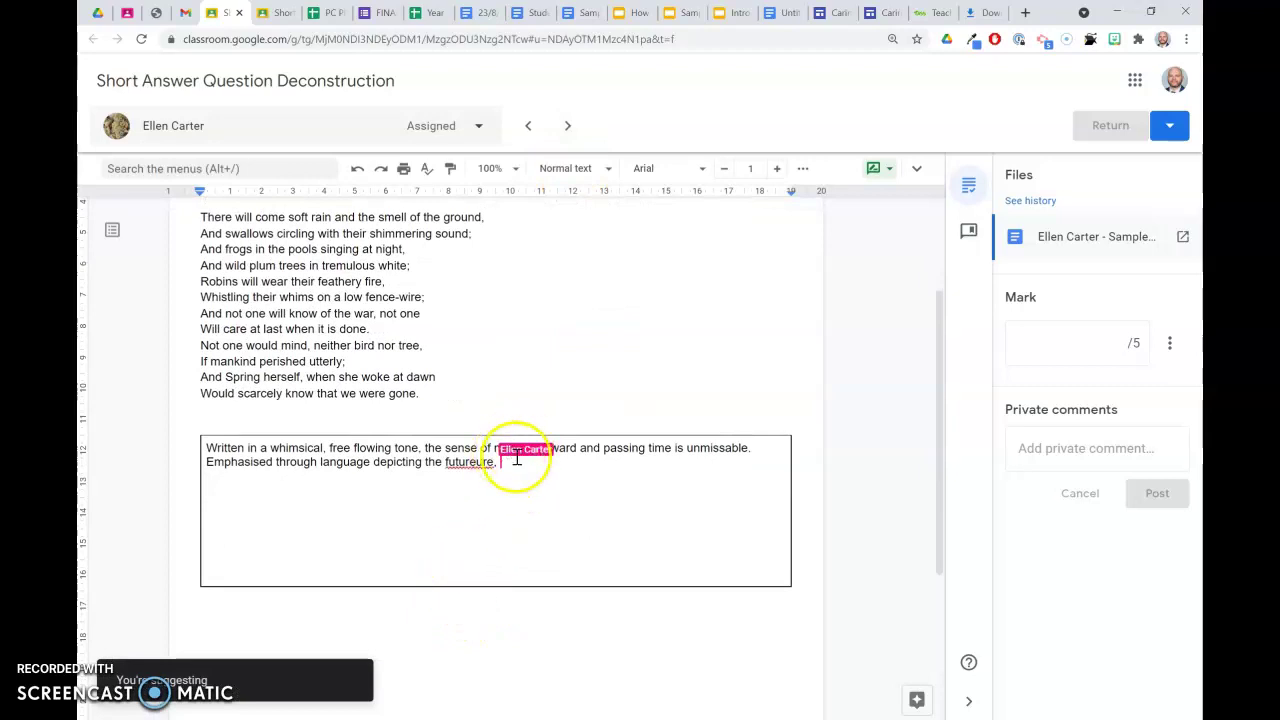
- In the following student's submission, comment "Clear topic sentence" on the answer's sentence about the repetition of "will"
{"action": "left_click", "coordinate": [567, 125]}
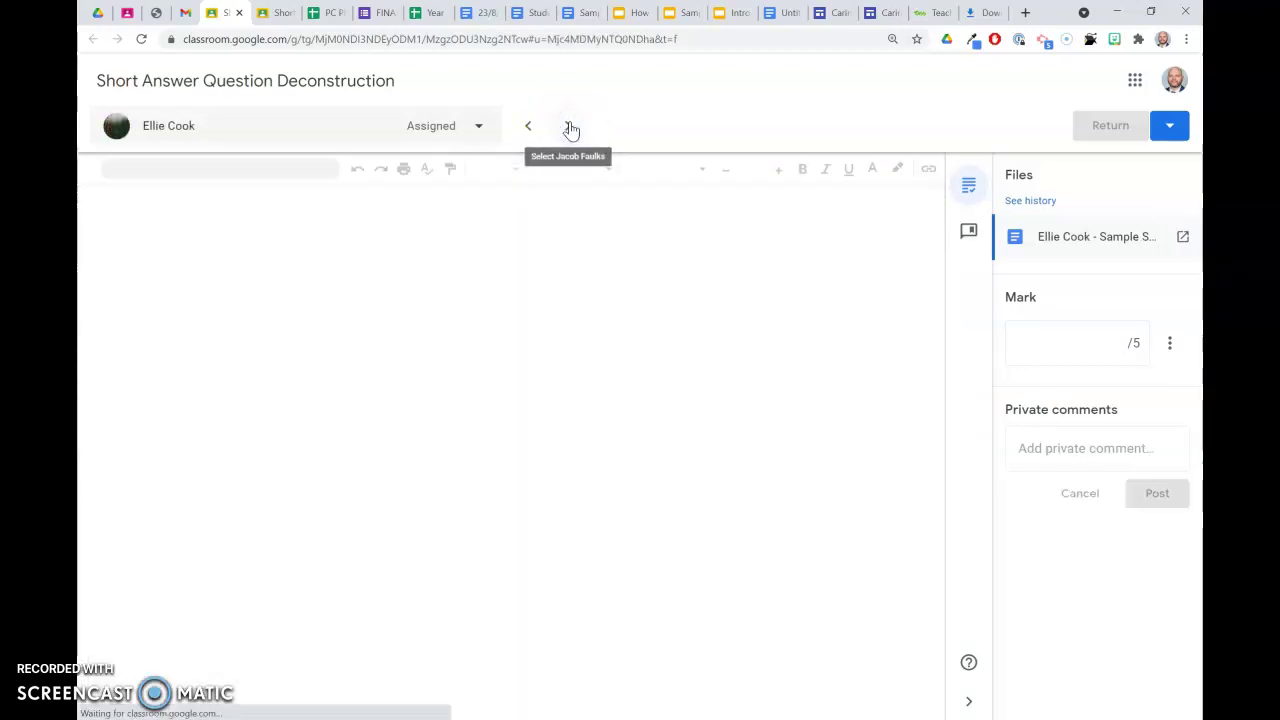
{"action": "scroll", "coordinate": [500, 417], "scroll_direction": "down", "scroll_amount": 3}
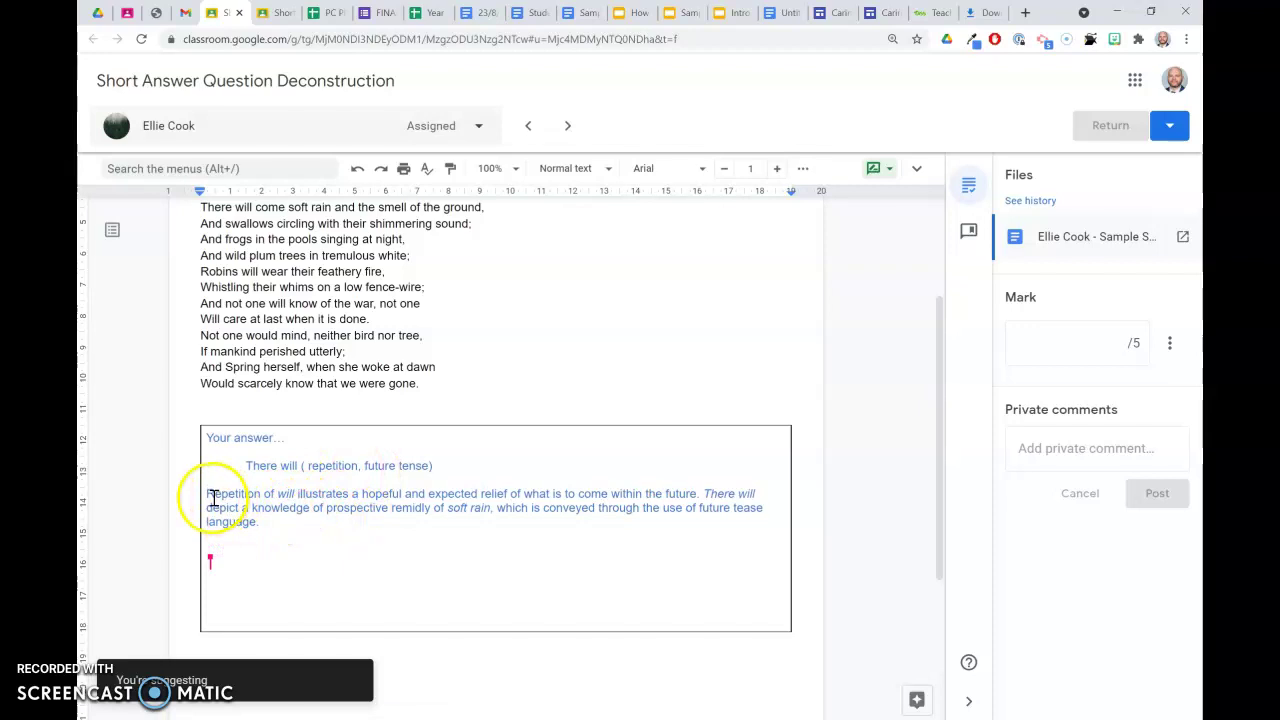
{"action": "left_click_drag", "start_coordinate": [213, 497], "coordinate": [698, 493]}
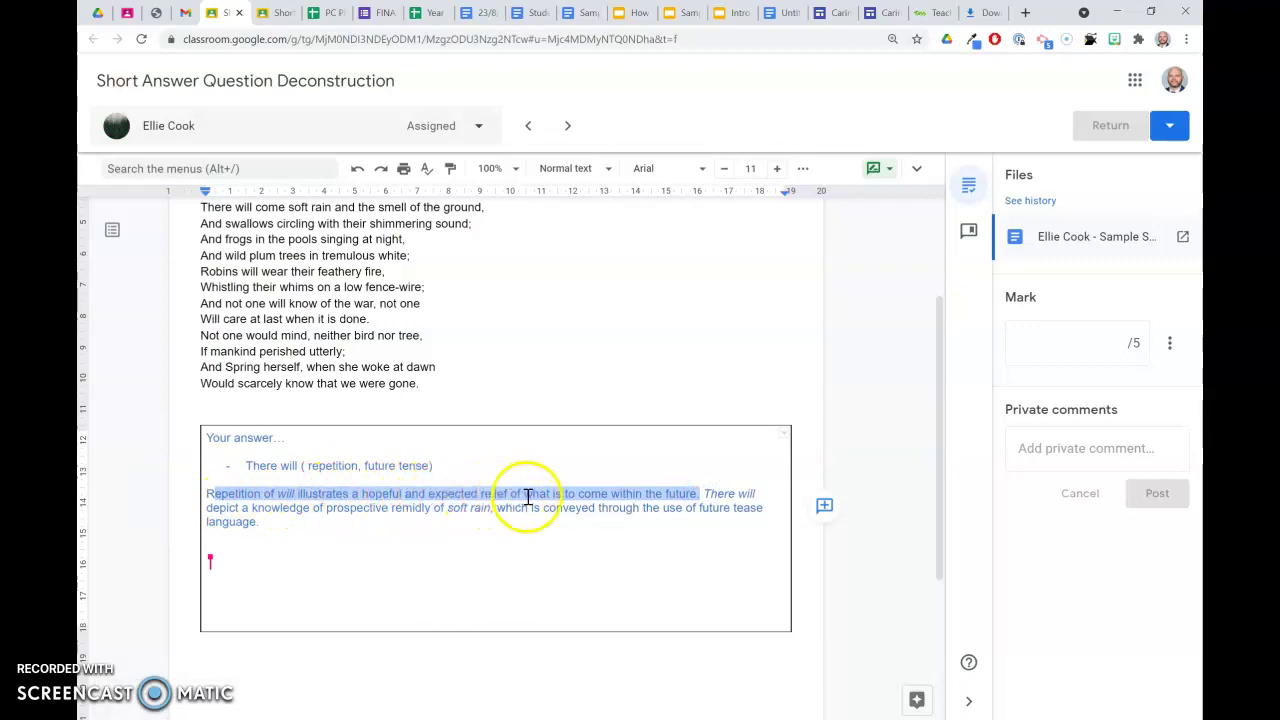
{"action": "left_click", "coordinate": [821, 508]}
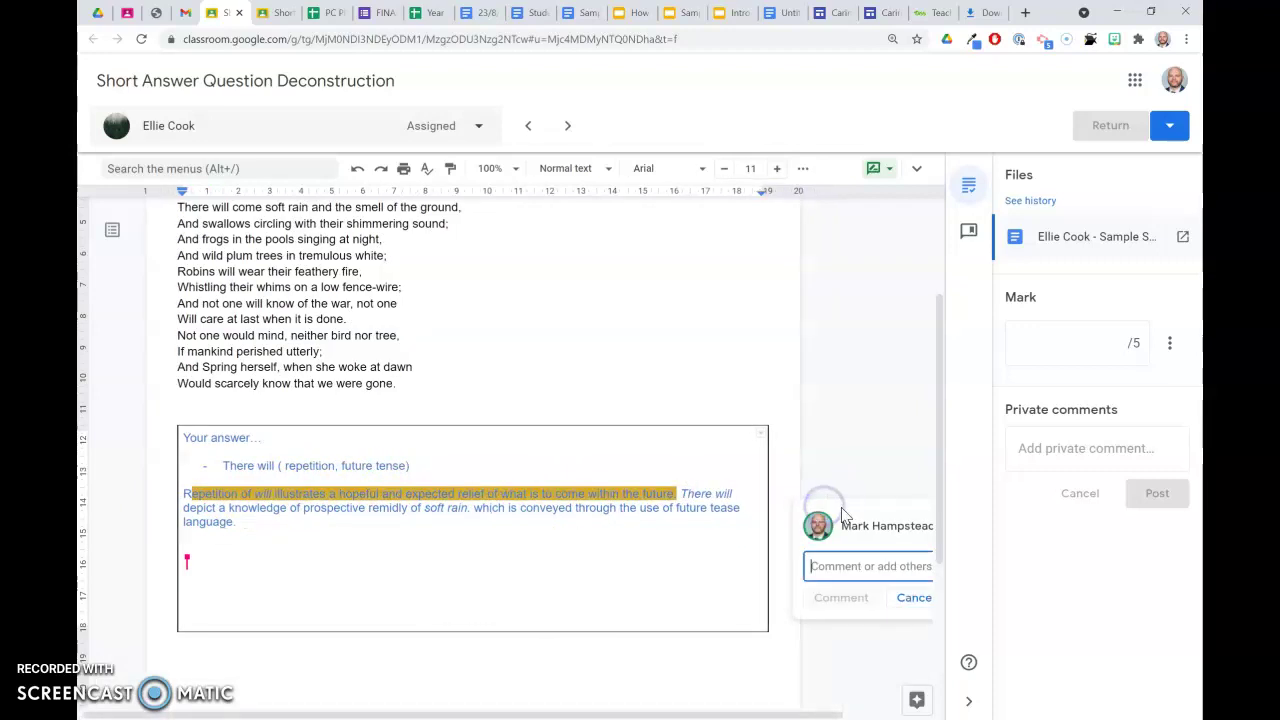
{"action": "type", "text": "Clear to"}
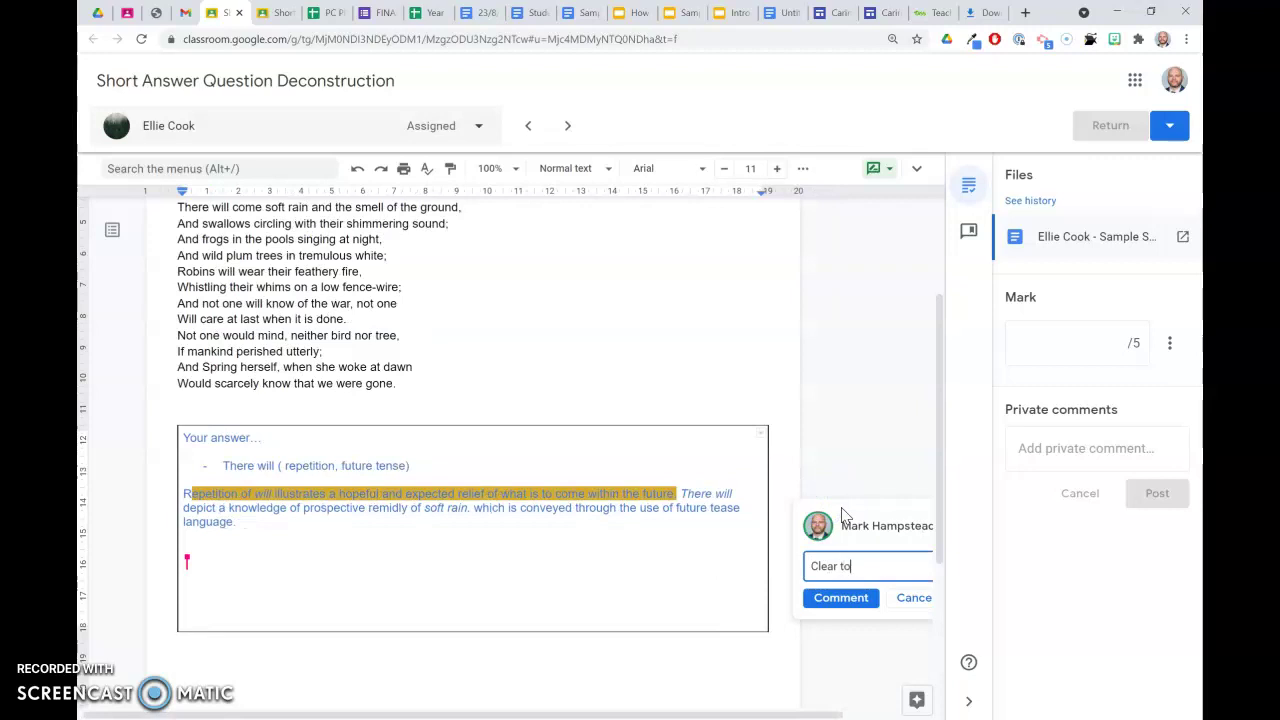
{"action": "type", "text": "pic sentence"}
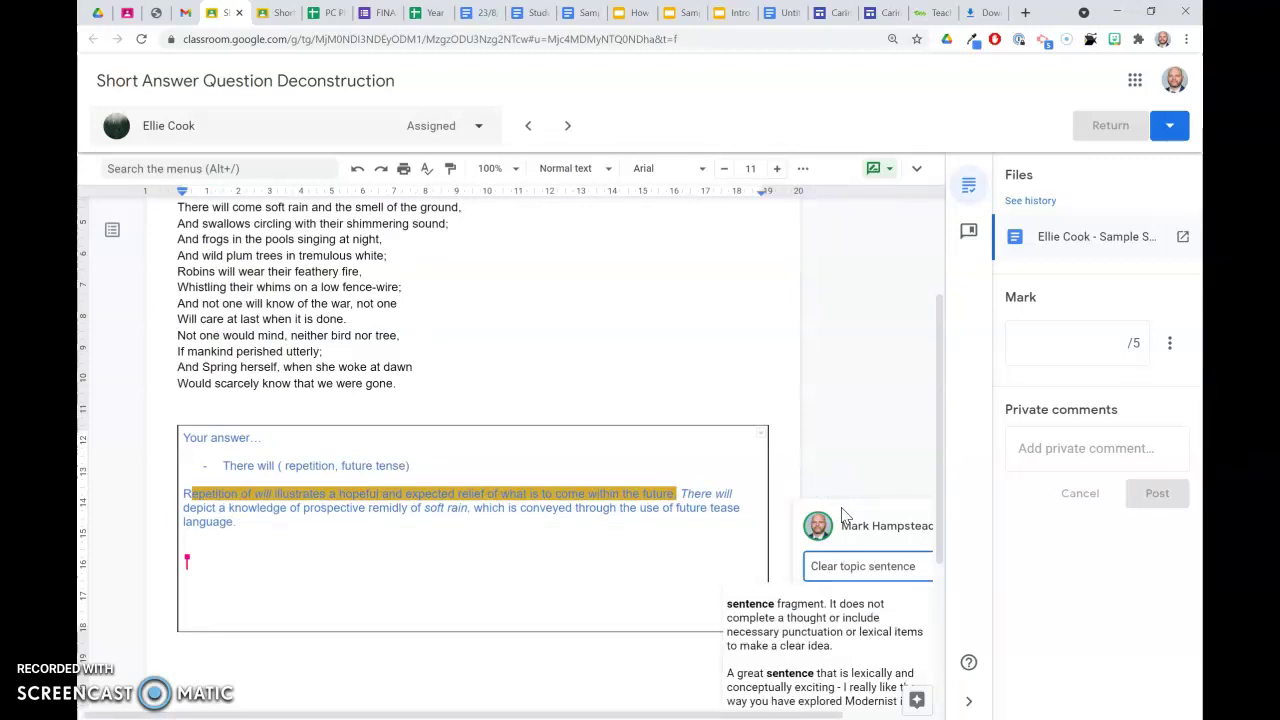
{"action": "left_click", "coordinate": [890, 566]}
{"action": "left_click", "coordinate": [843, 604]}
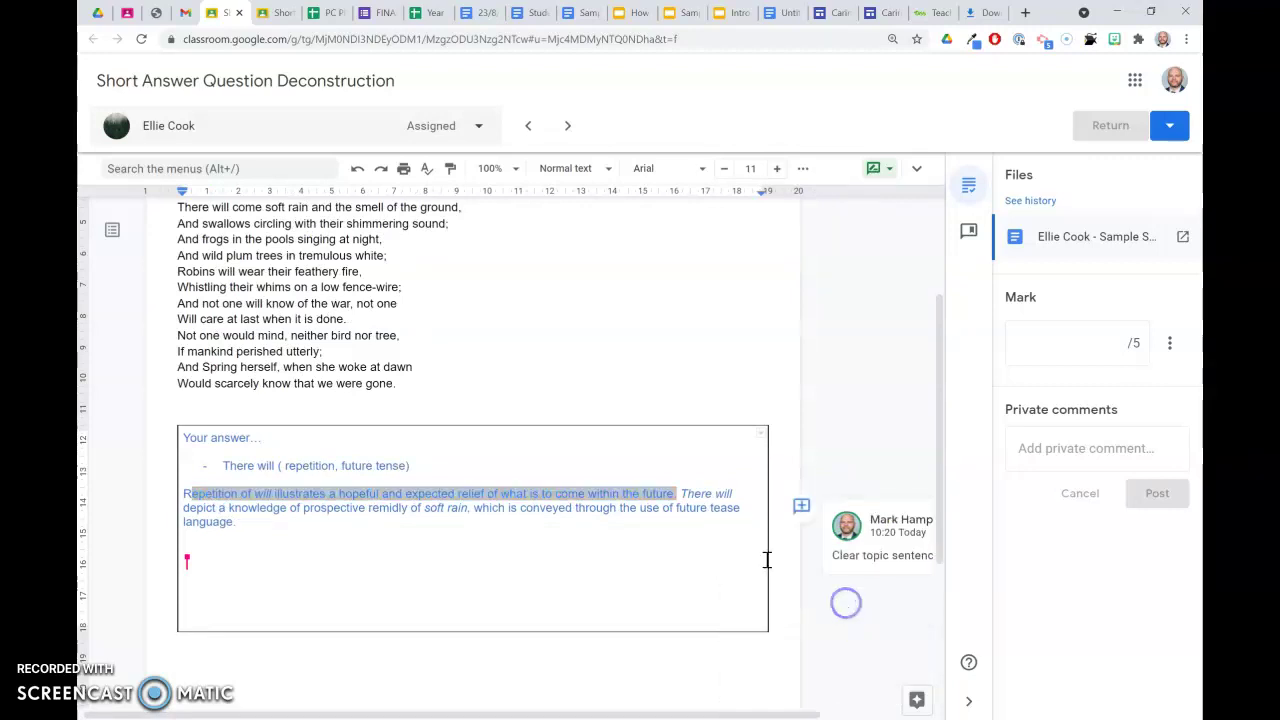
- Open the next student's submission and read the highlighted poem and the written answer
{"action": "left_click", "coordinate": [566, 130]}
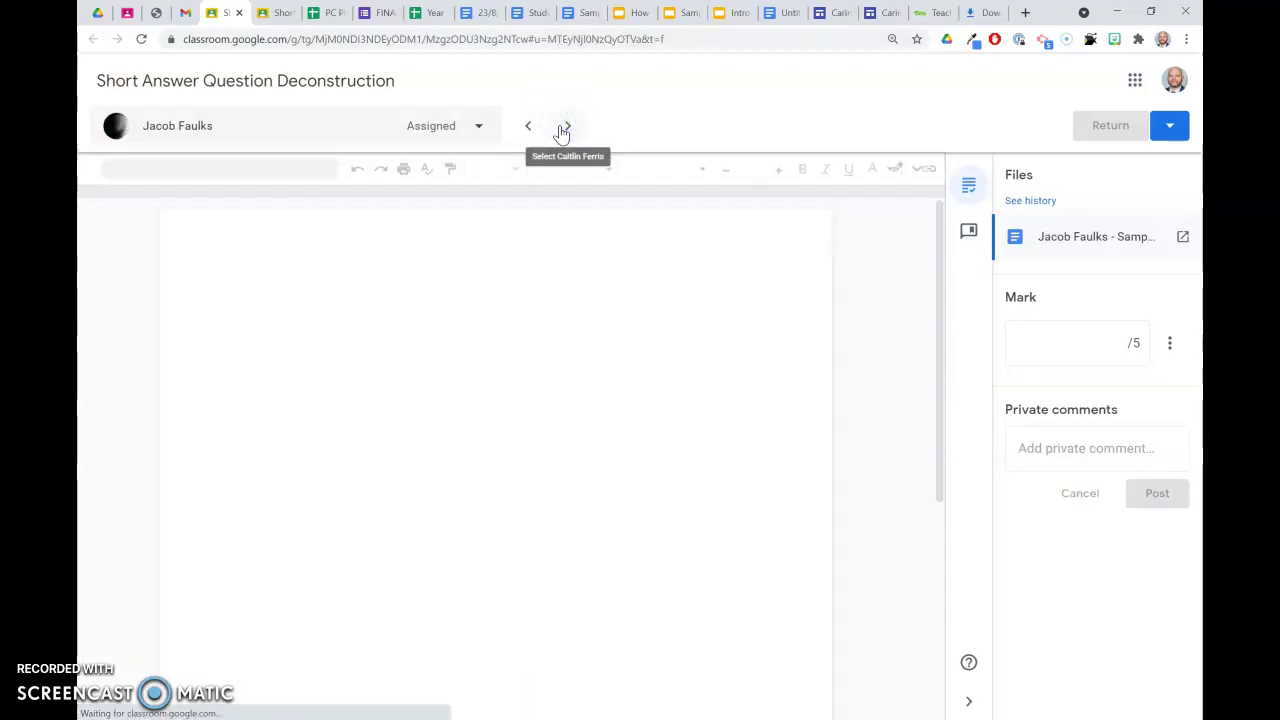
{"action": "scroll", "coordinate": [588, 386], "scroll_direction": "down", "scroll_amount": 3}
{"action": "scroll", "coordinate": [588, 386], "scroll_direction": "down", "scroll_amount": 1}
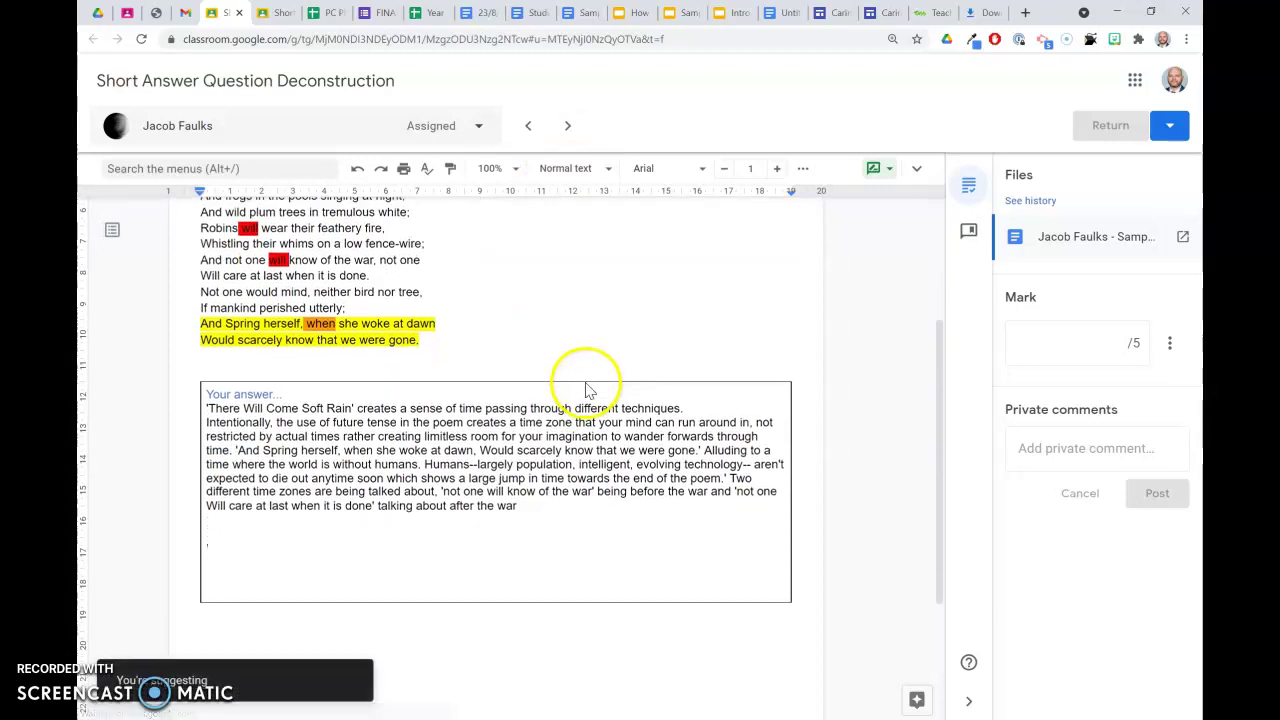
{"action": "scroll", "coordinate": [586, 384], "scroll_direction": "up", "scroll_amount": 2}
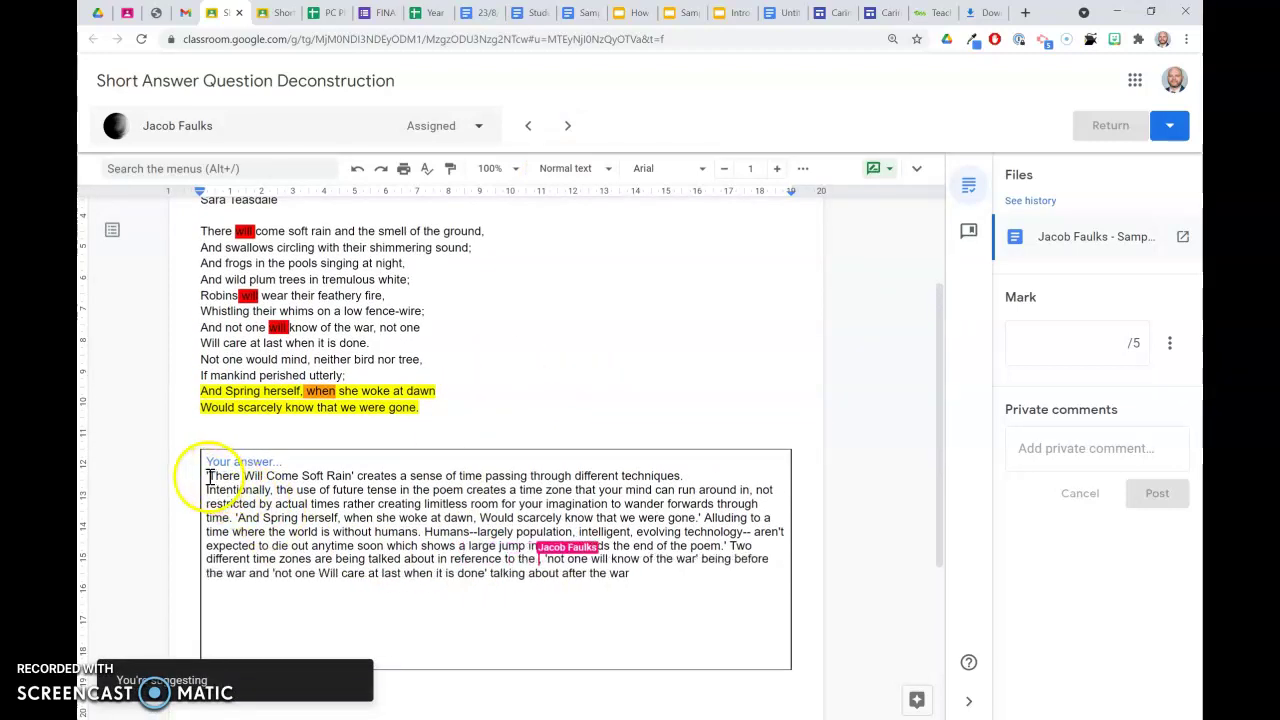
- Comment "be more specific with your topic sentence" on the phrase about different techniques in the answer's opening sentence
{"action": "left_click_drag", "start_coordinate": [207, 476], "coordinate": [647, 481]}
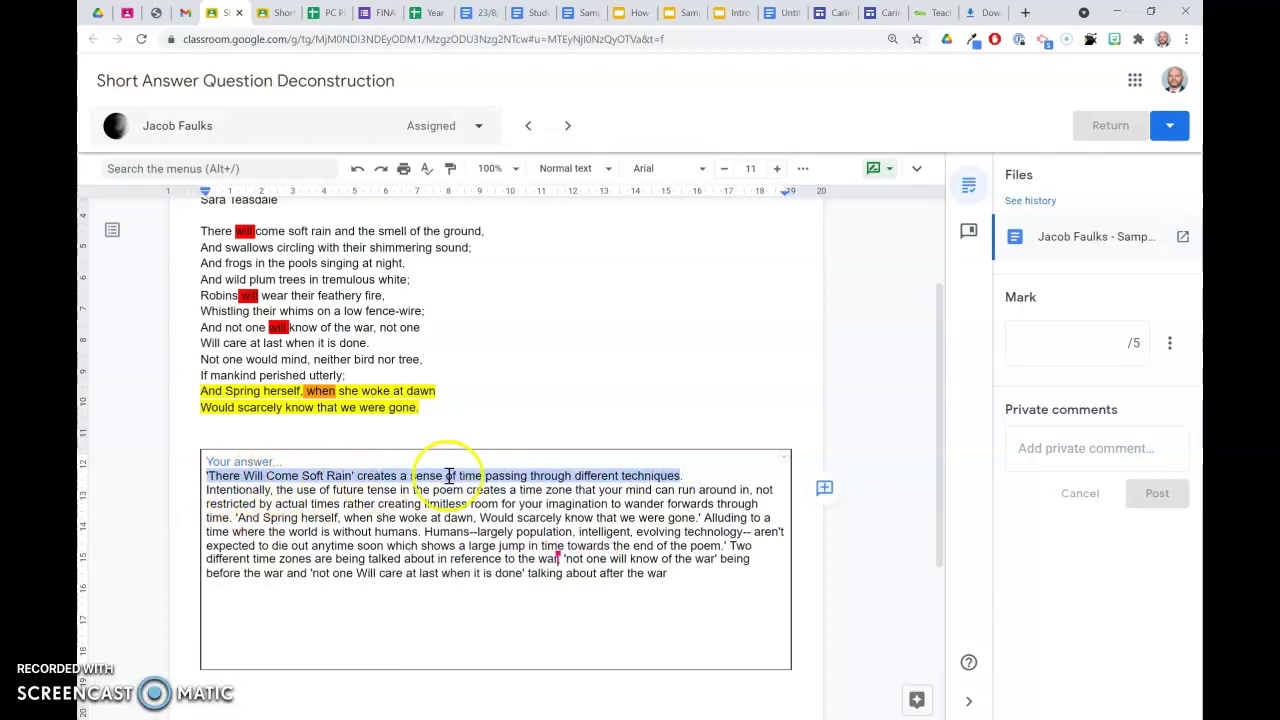
{"action": "left_click", "coordinate": [681, 477]}
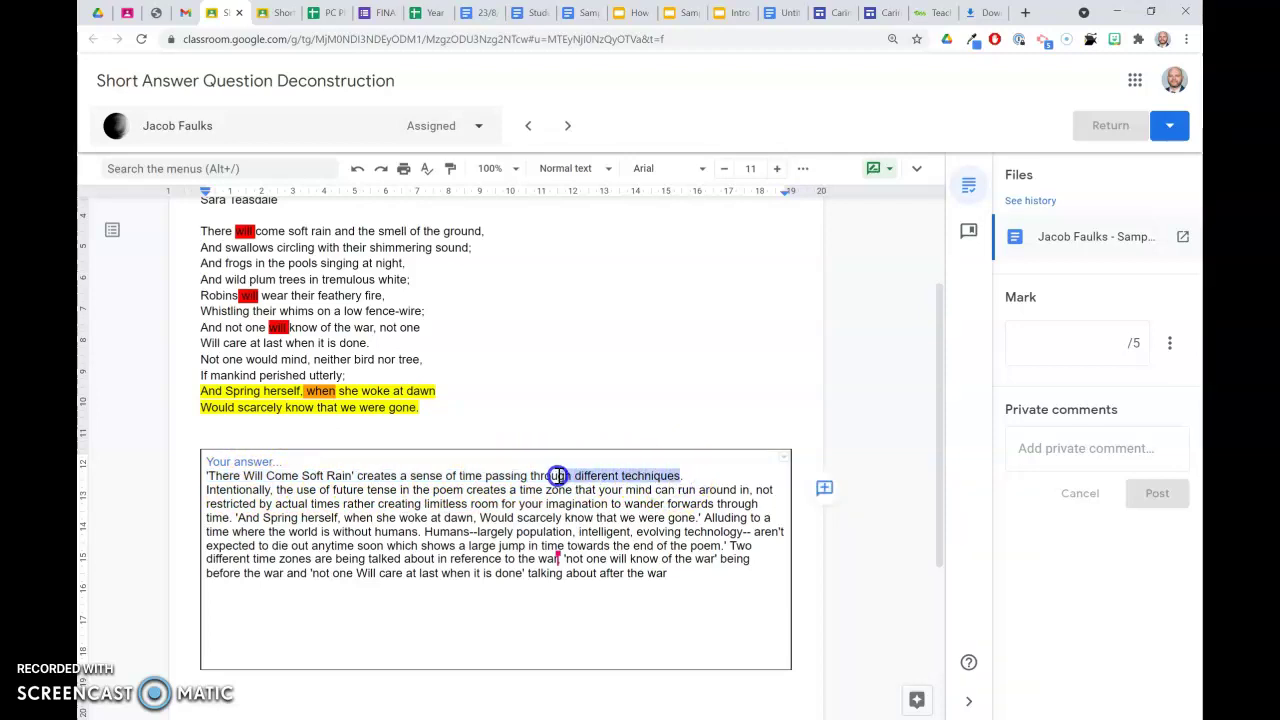
{"action": "left_click", "coordinate": [824, 488]}
{"action": "type", "text": "be"}
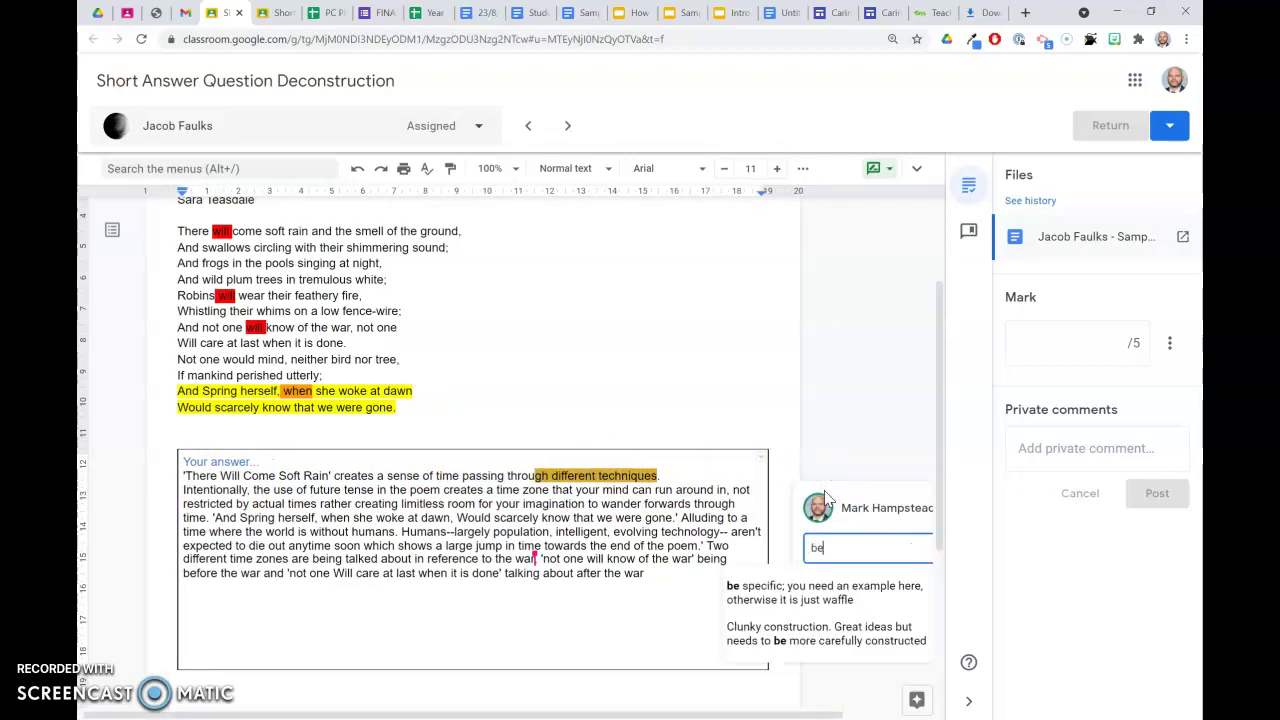
{"action": "type", "text": " more specific "}
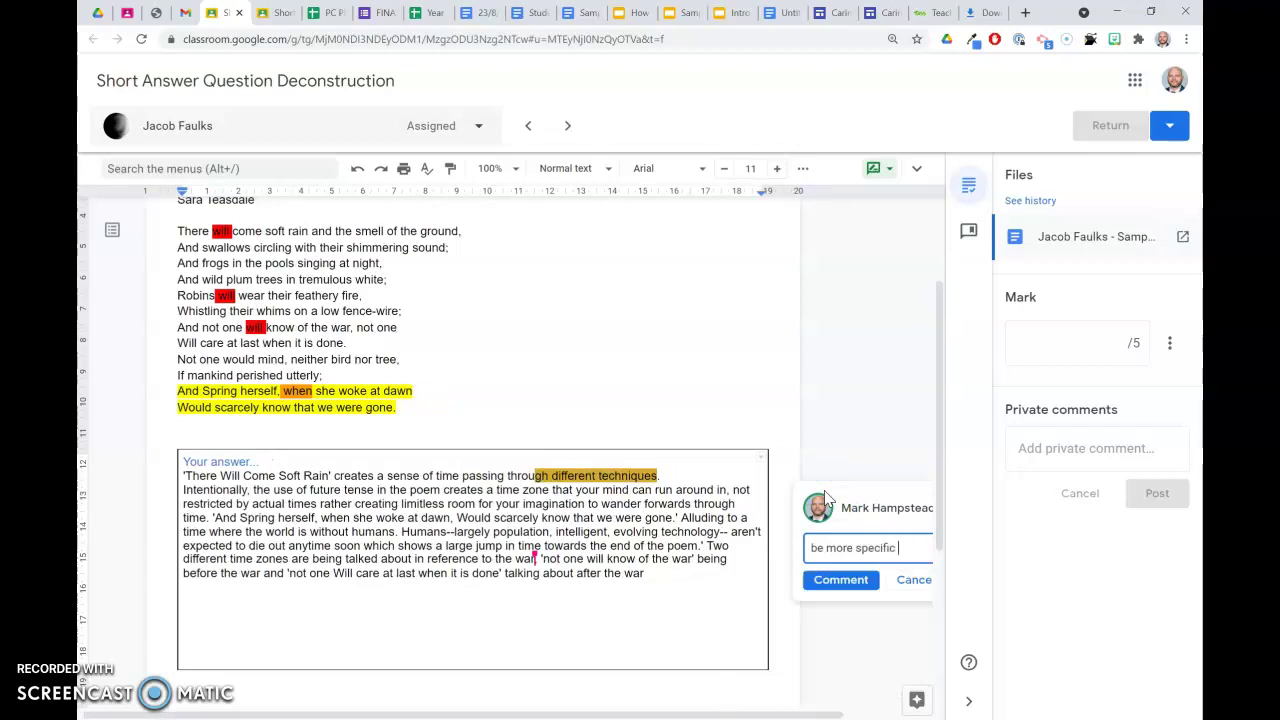
{"action": "type", "text": "with your "}
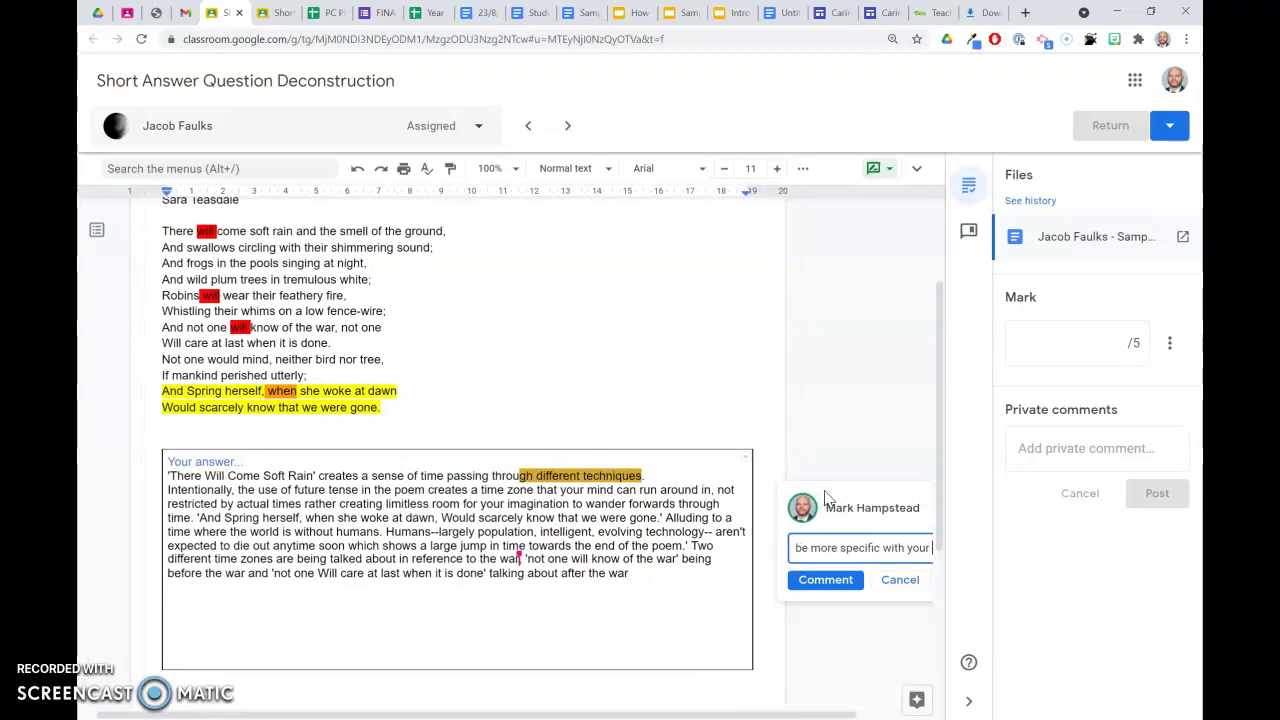
{"action": "type", "text": "topic se"}
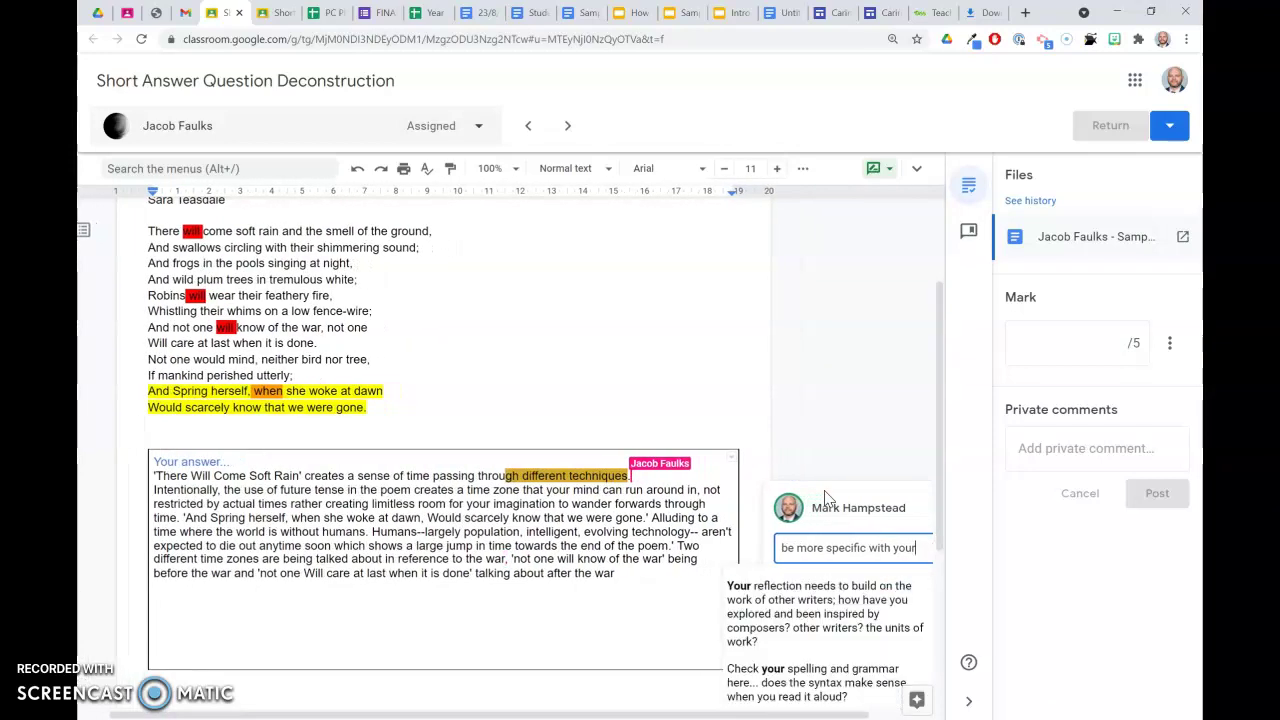
{"action": "type", "text": "ntences"}
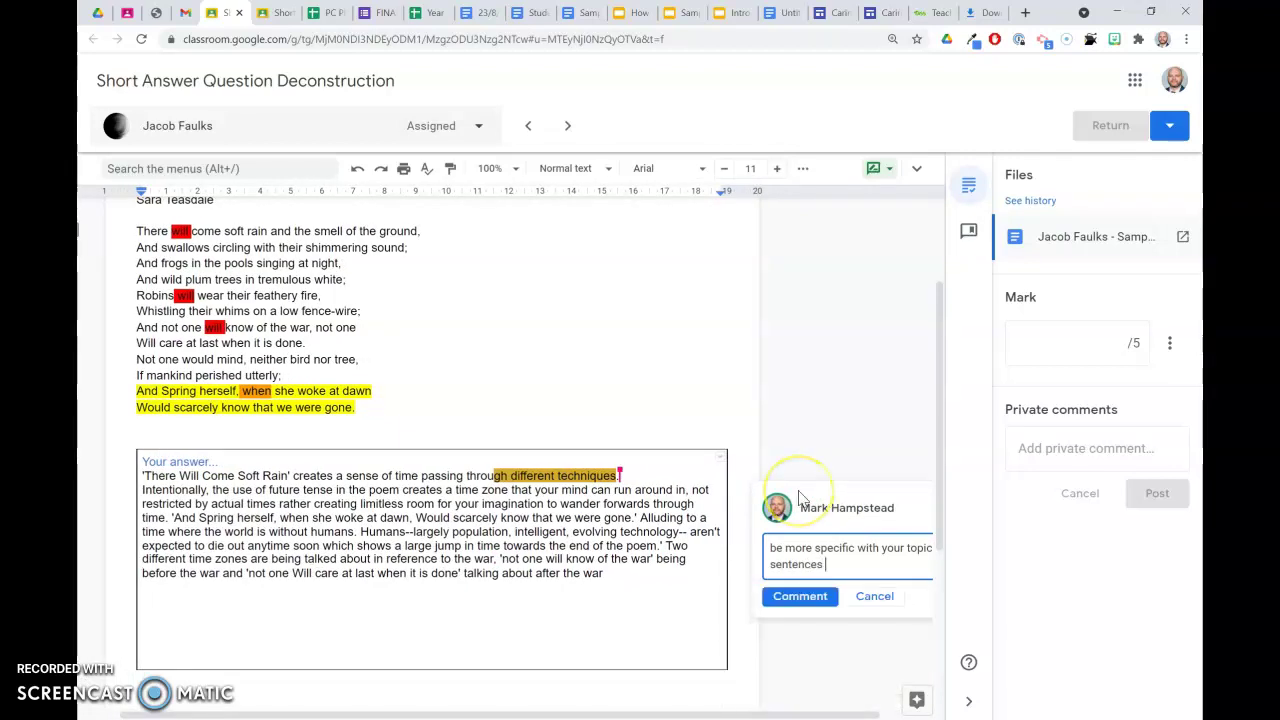
{"action": "key", "text": "BackSpace"}
{"action": "key", "text": "BackSpace"}
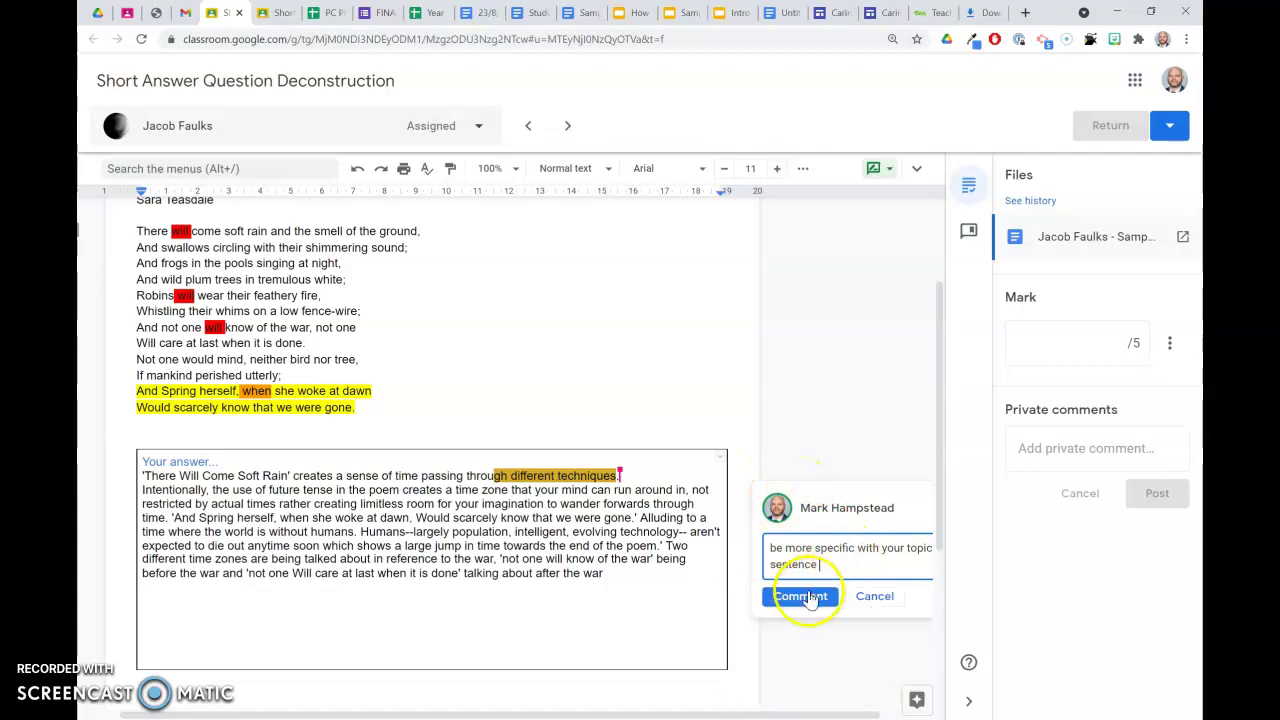
{"action": "left_click", "coordinate": [790, 594]}
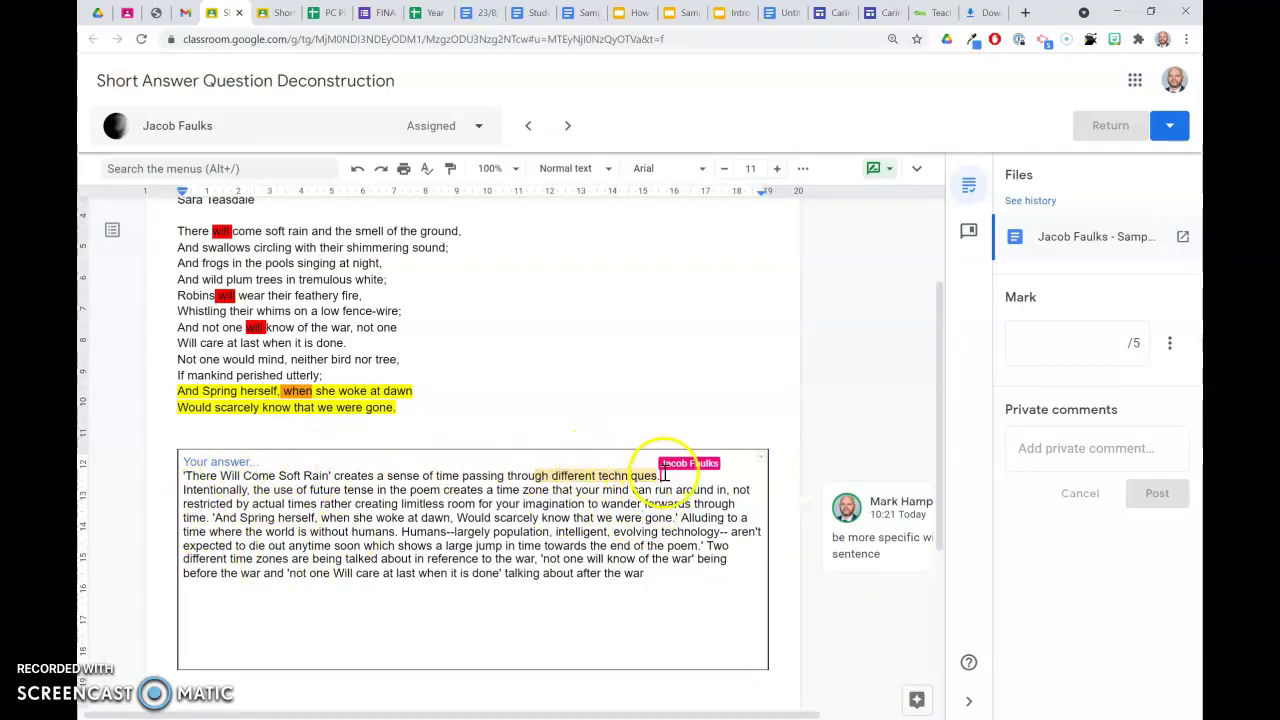
- Open the next student's submission and examine how the answer discusses foreshadowing and links its quoted lines
{"action": "left_click", "coordinate": [568, 127]}
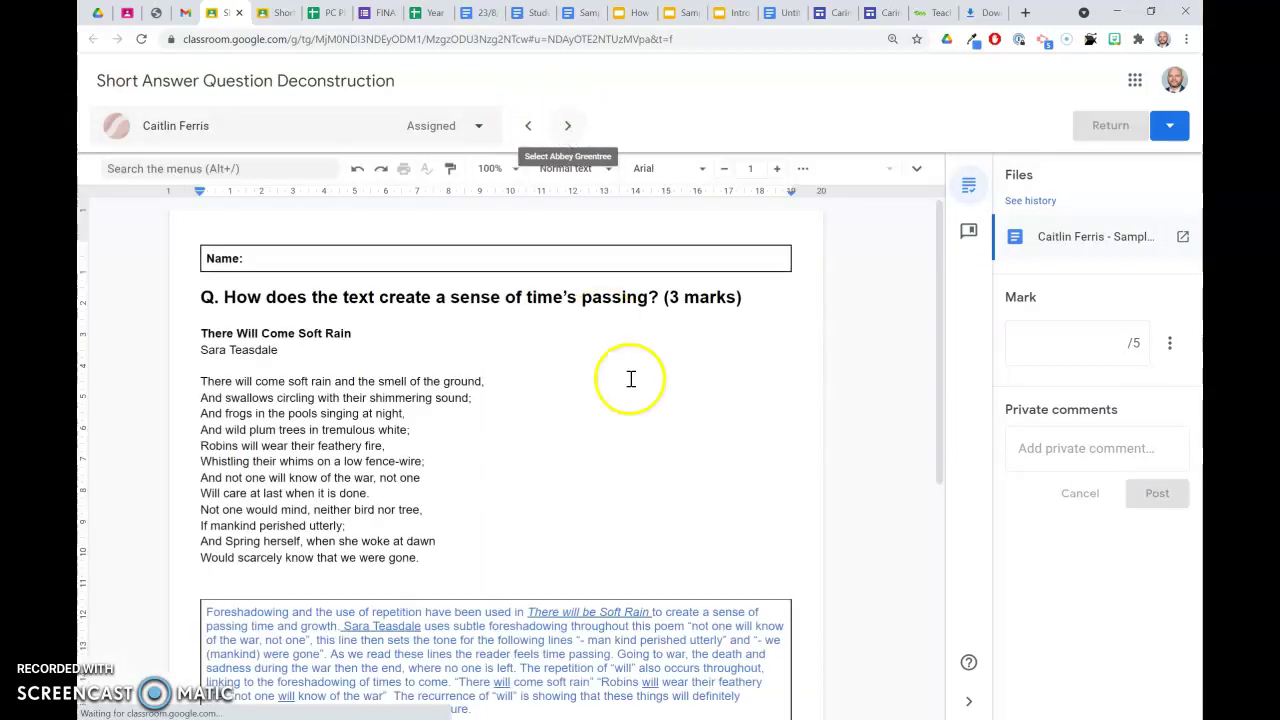
{"action": "scroll", "coordinate": [629, 414], "scroll_direction": "down", "scroll_amount": 3}
{"action": "scroll", "coordinate": [418, 421], "scroll_direction": "down", "scroll_amount": 1}
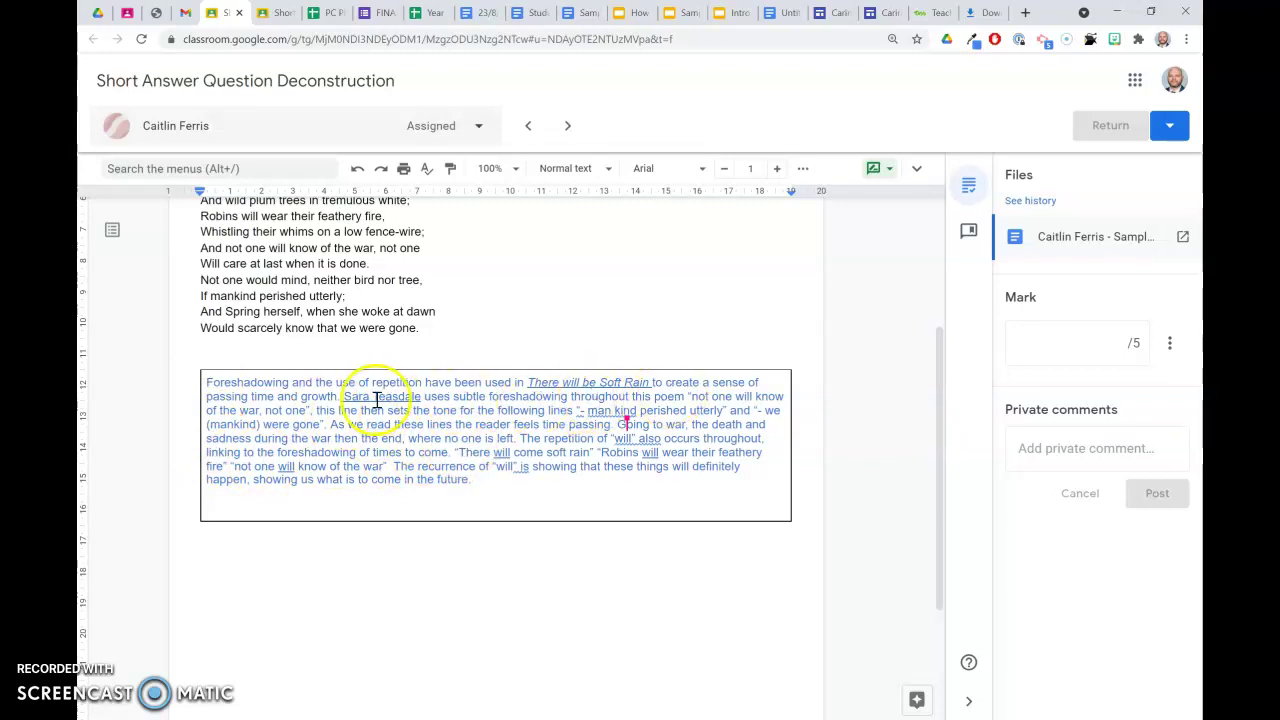
{"action": "double_click", "coordinate": [515, 397]}
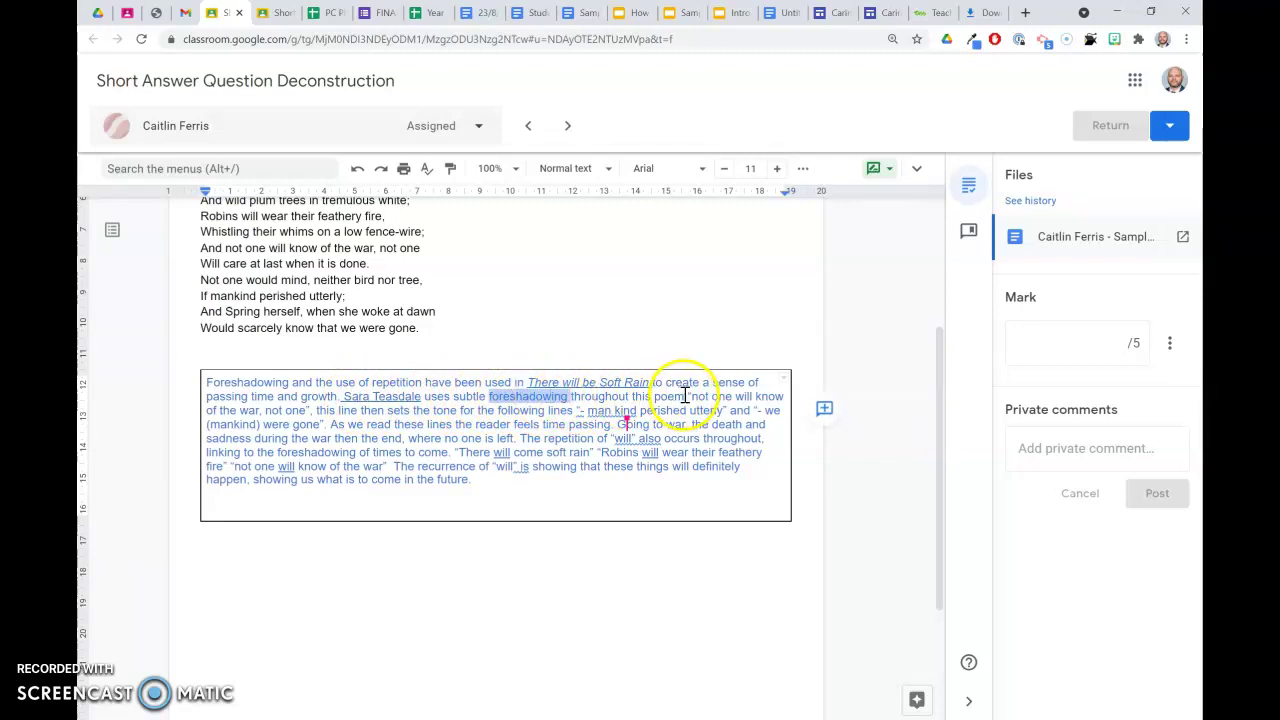
{"action": "left_click_drag", "start_coordinate": [315, 410], "coordinate": [399, 410]}
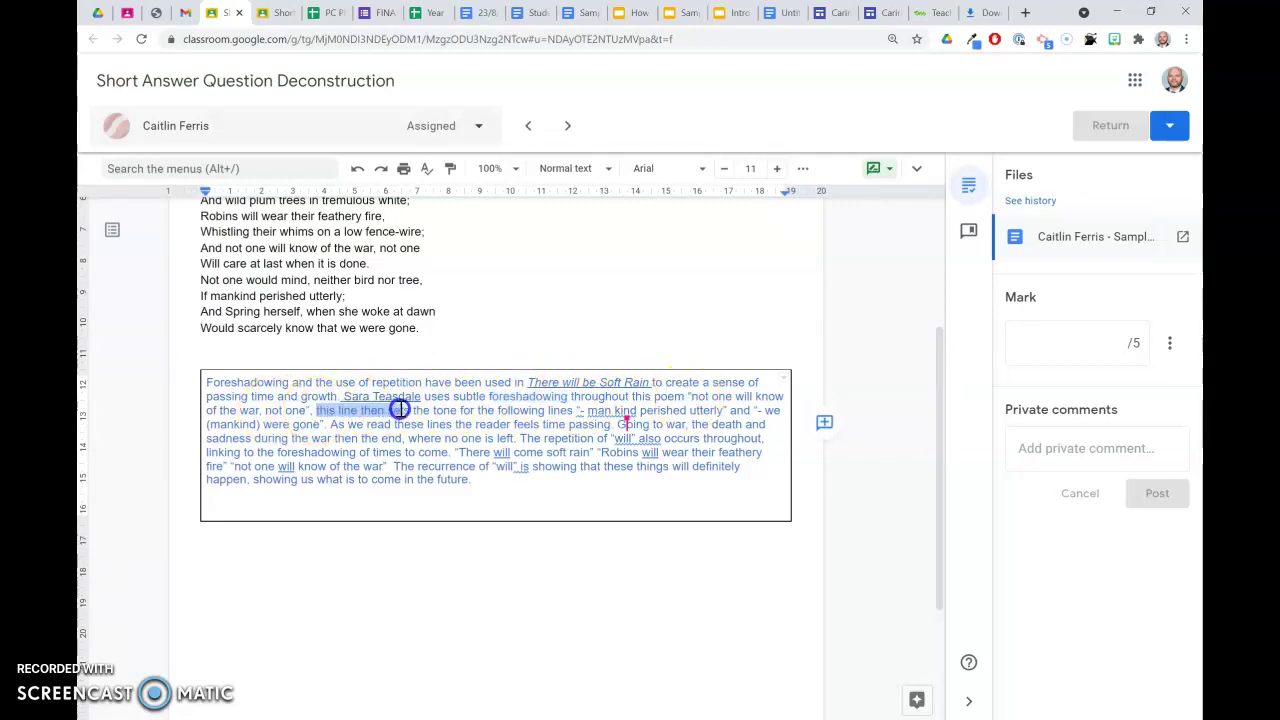
{"action": "left_click", "coordinate": [530, 410]}
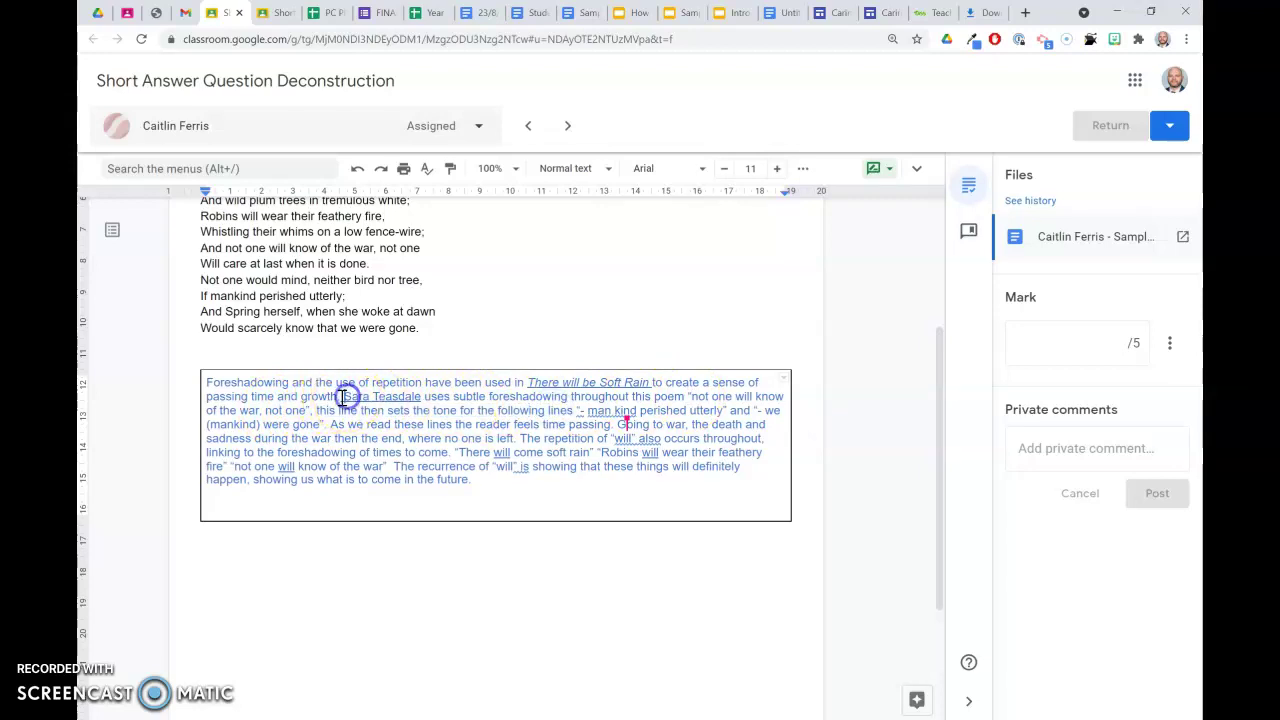
- Comment "great weaving of evidence into your answer" on the answer's line about subtle foreshadowing that quotes "not one will know"
{"action": "left_click_drag", "start_coordinate": [341, 396], "coordinate": [643, 395]}
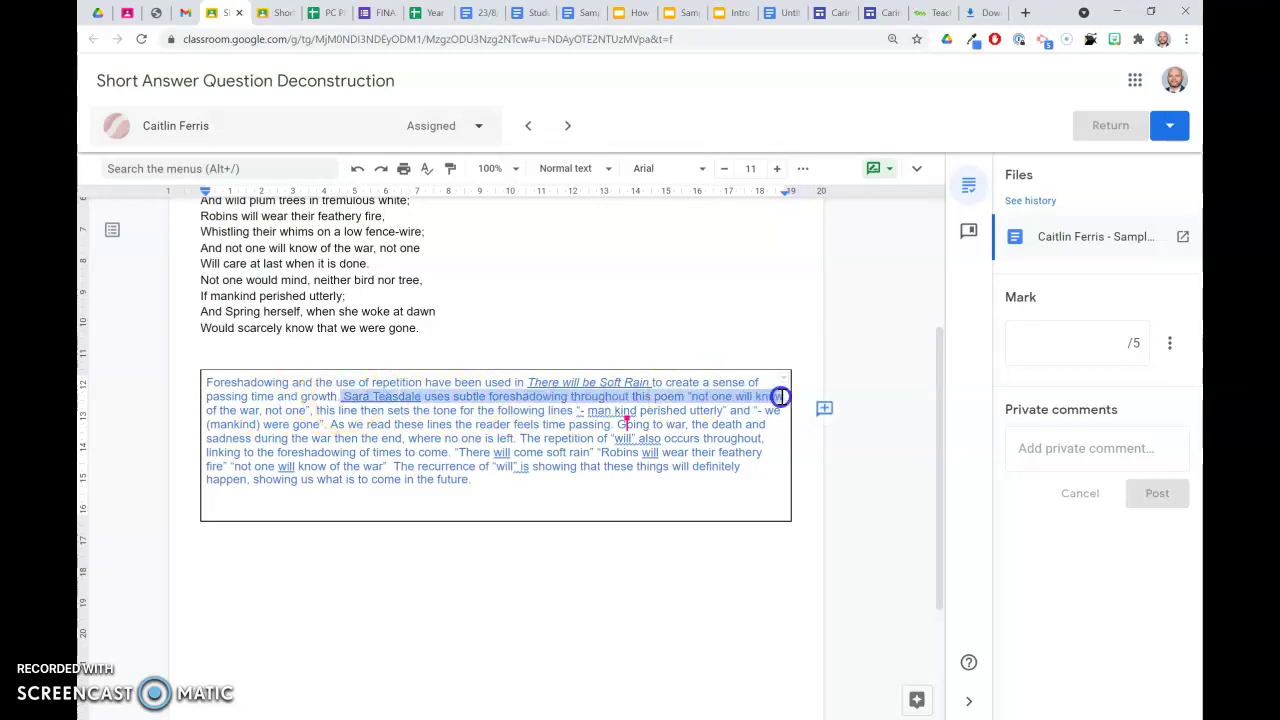
{"action": "left_click", "coordinate": [823, 409]}
{"action": "type", "text": "gre"}
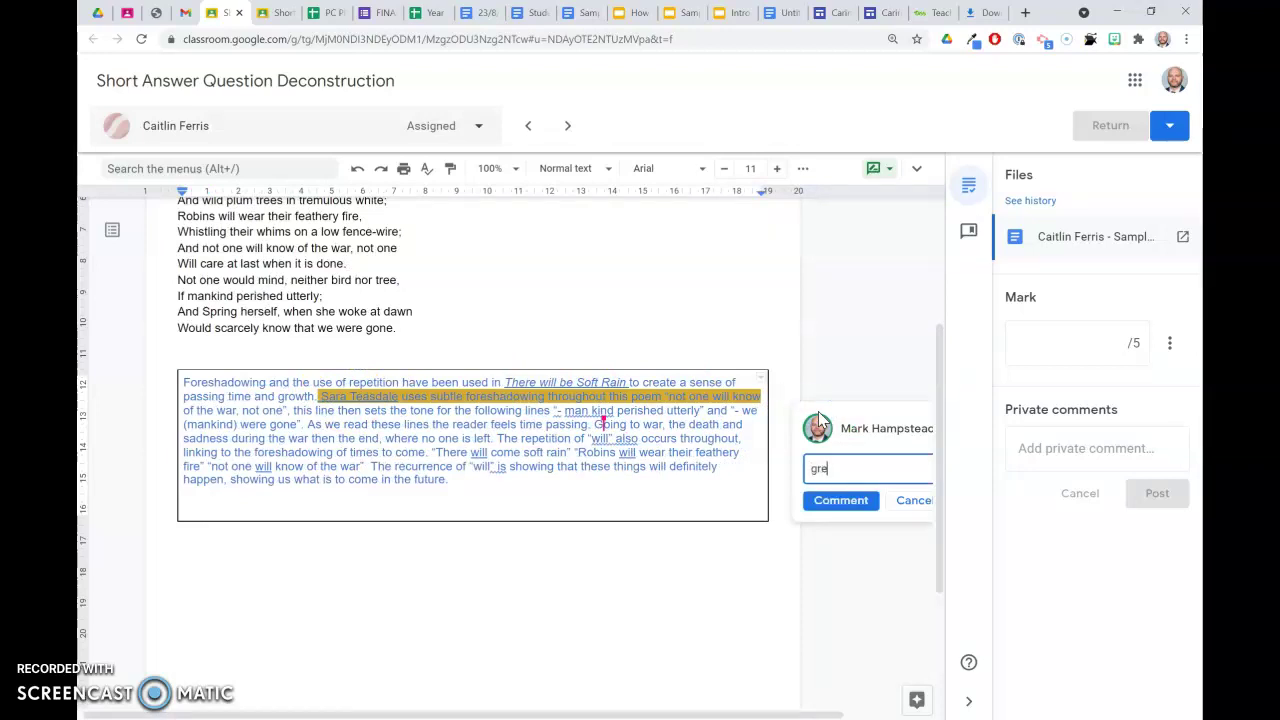
{"action": "type", "text": "at weaving of evidence into "}
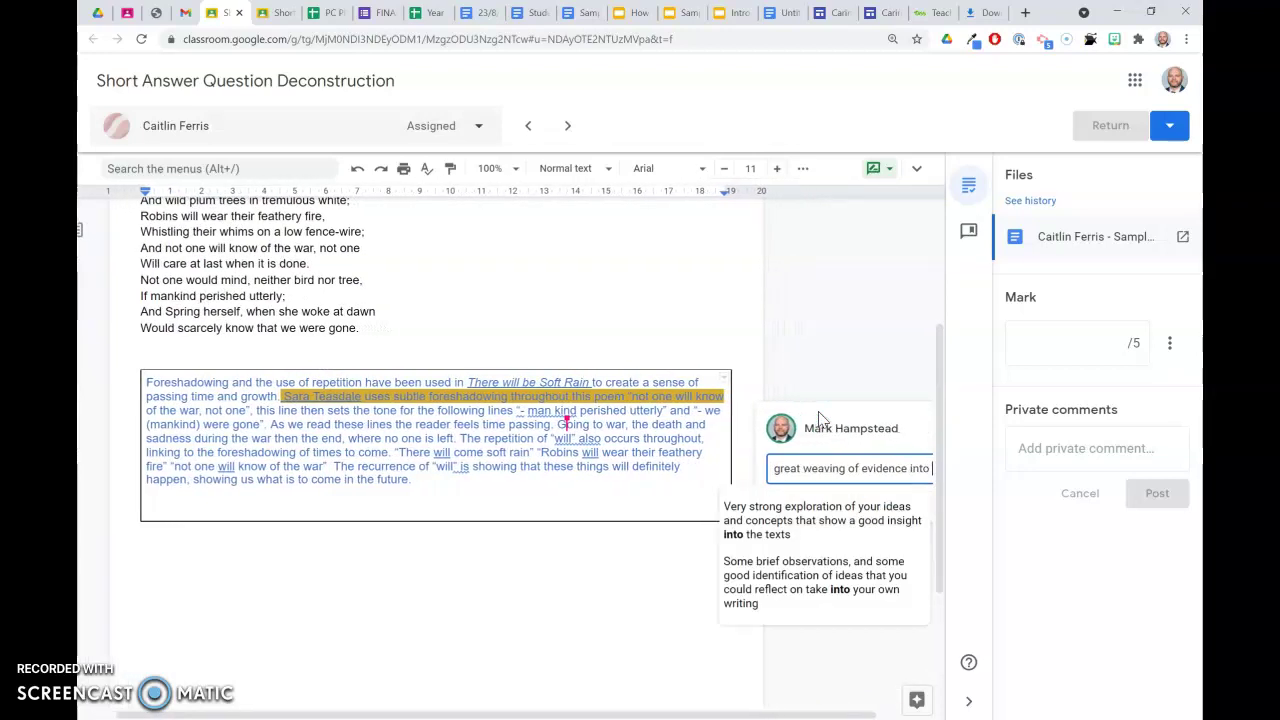
{"action": "type", "text": "your endswn"}
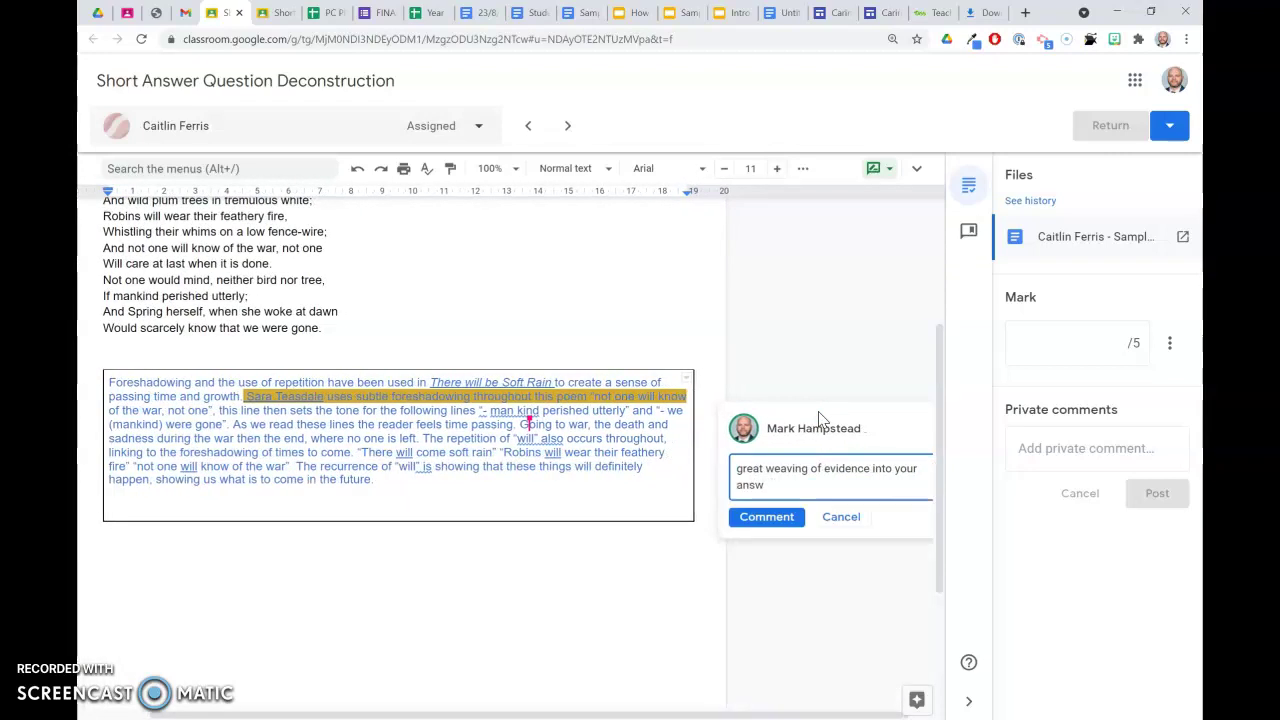
{"action": "left_click", "coordinate": [766, 516]}
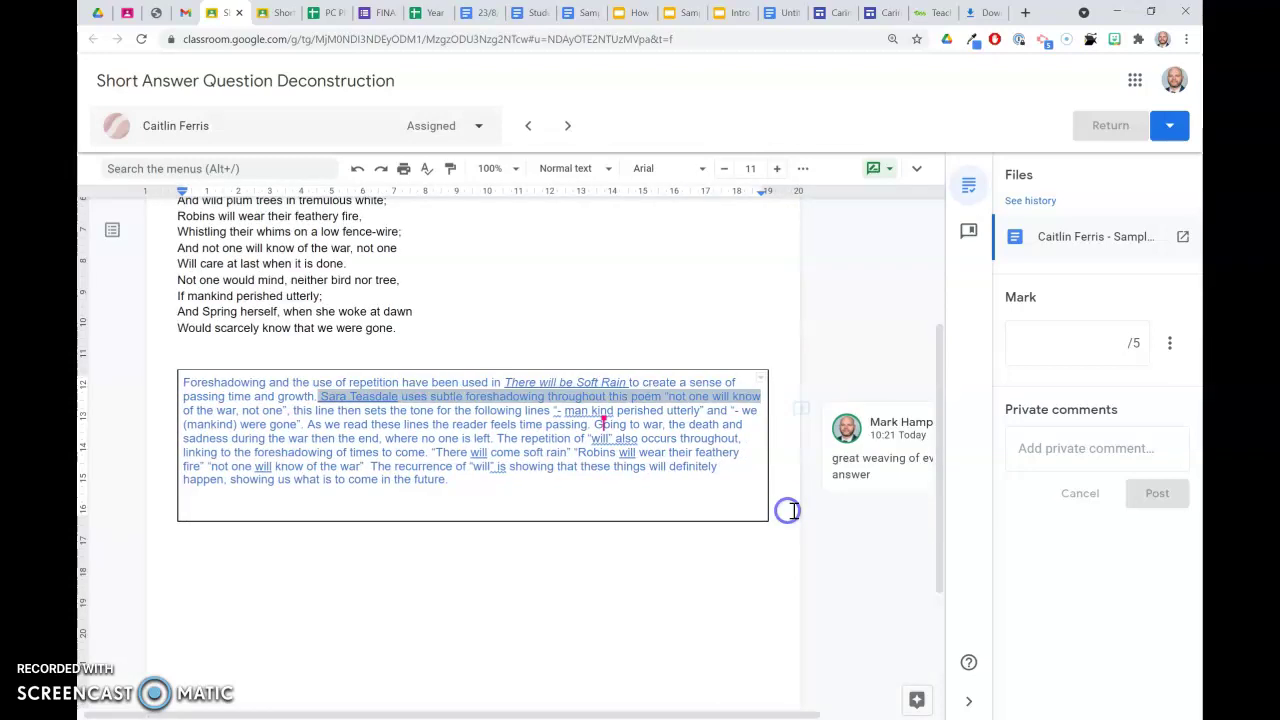
- Open the next student's submission and look through the full student list with each student's hand-in status
{"action": "left_click", "coordinate": [568, 126]}
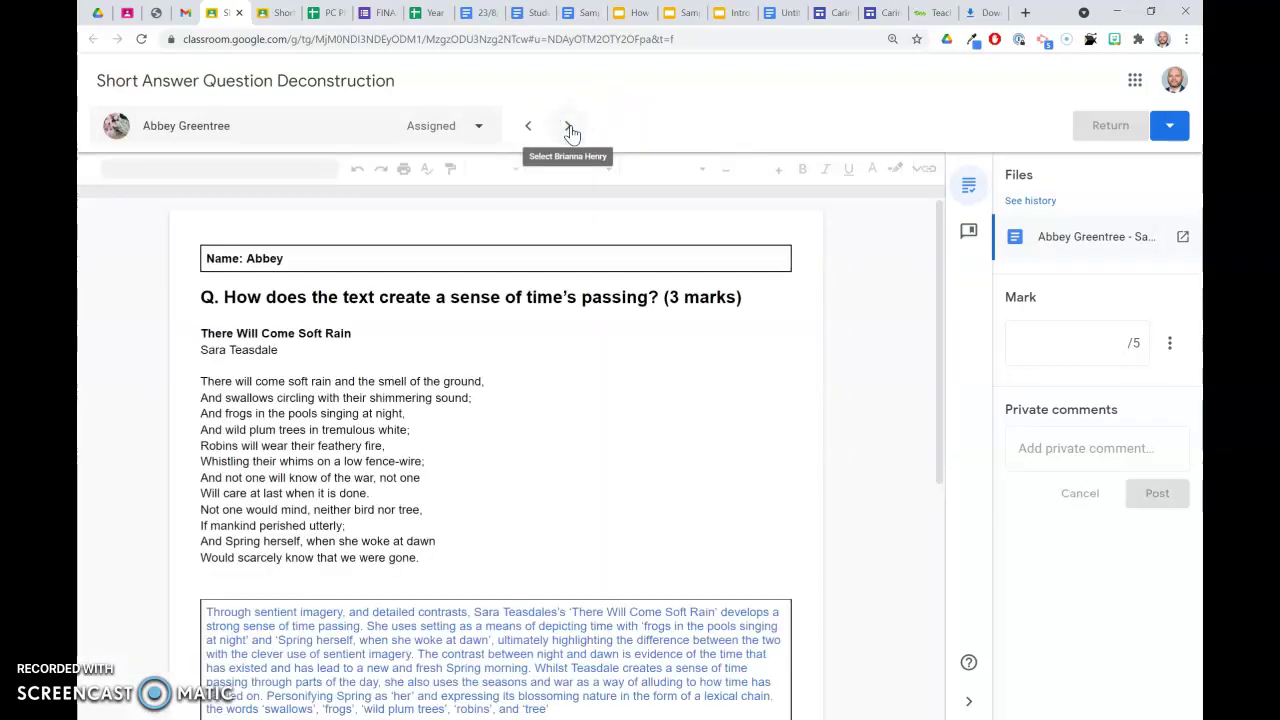
{"action": "scroll", "coordinate": [634, 337], "scroll_direction": "down", "scroll_amount": 1}
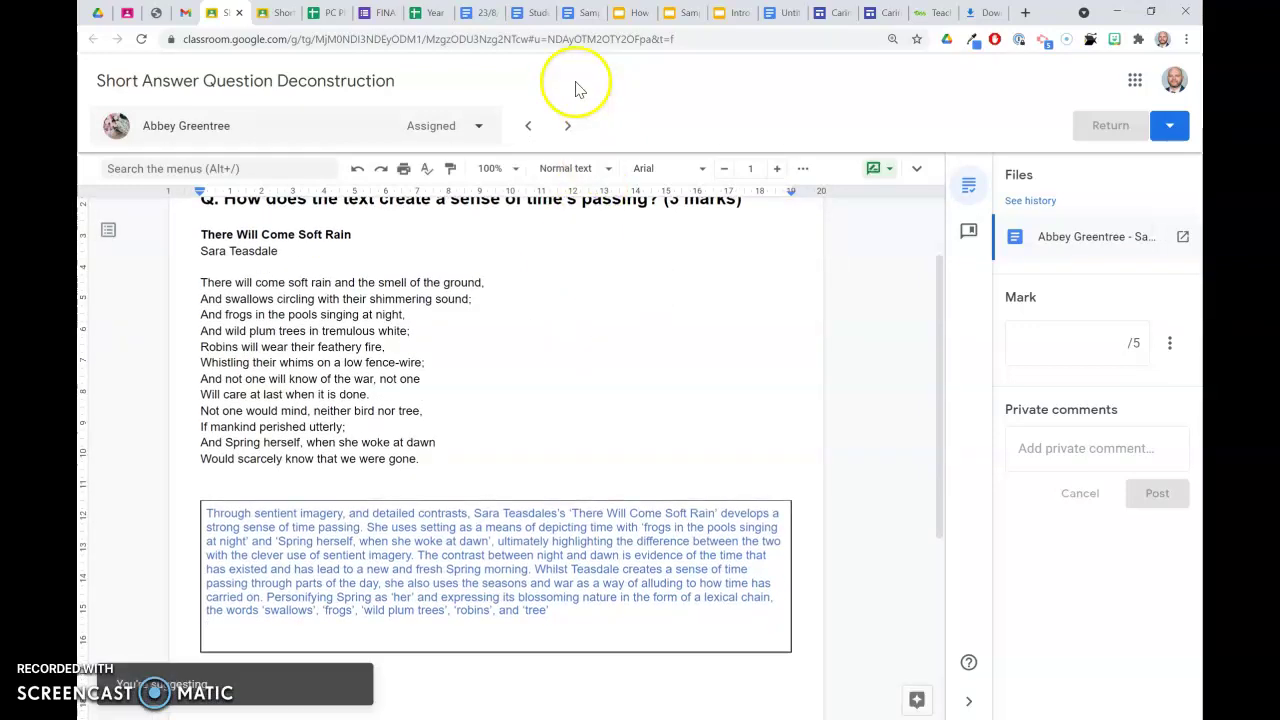
{"action": "left_click", "coordinate": [482, 129]}
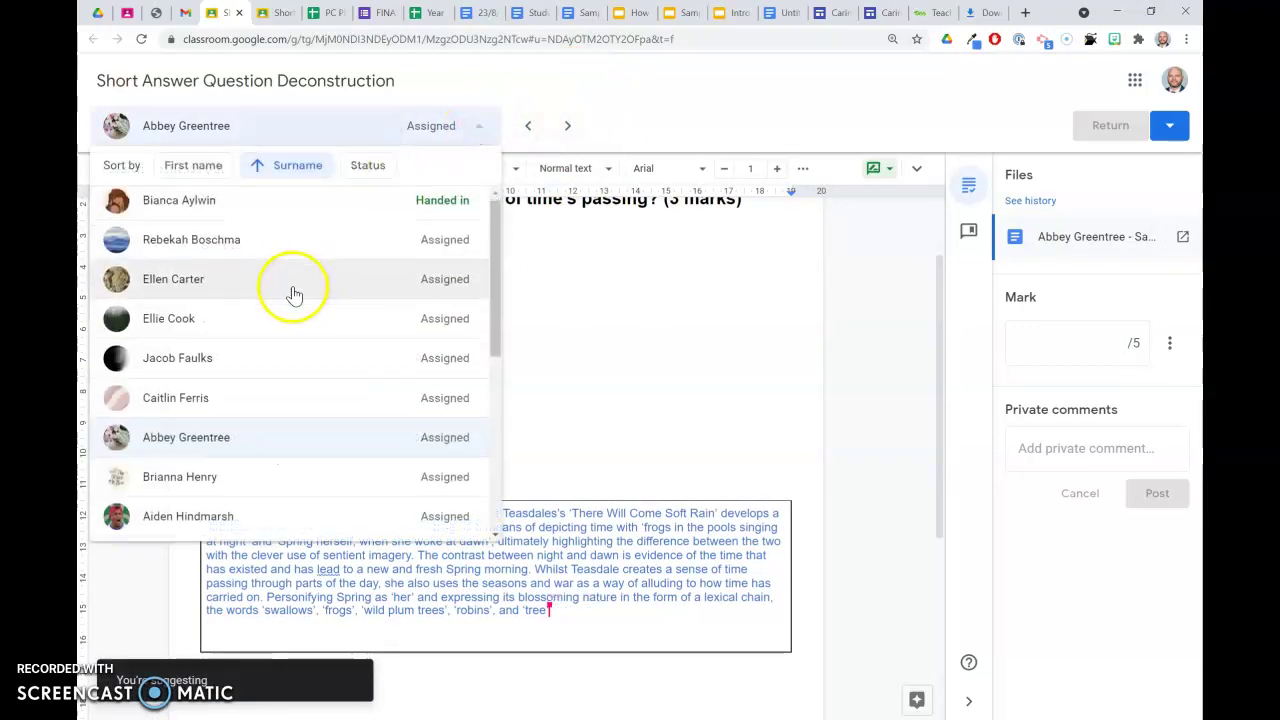
{"action": "scroll", "coordinate": [300, 420], "scroll_direction": "down", "scroll_amount": 4}
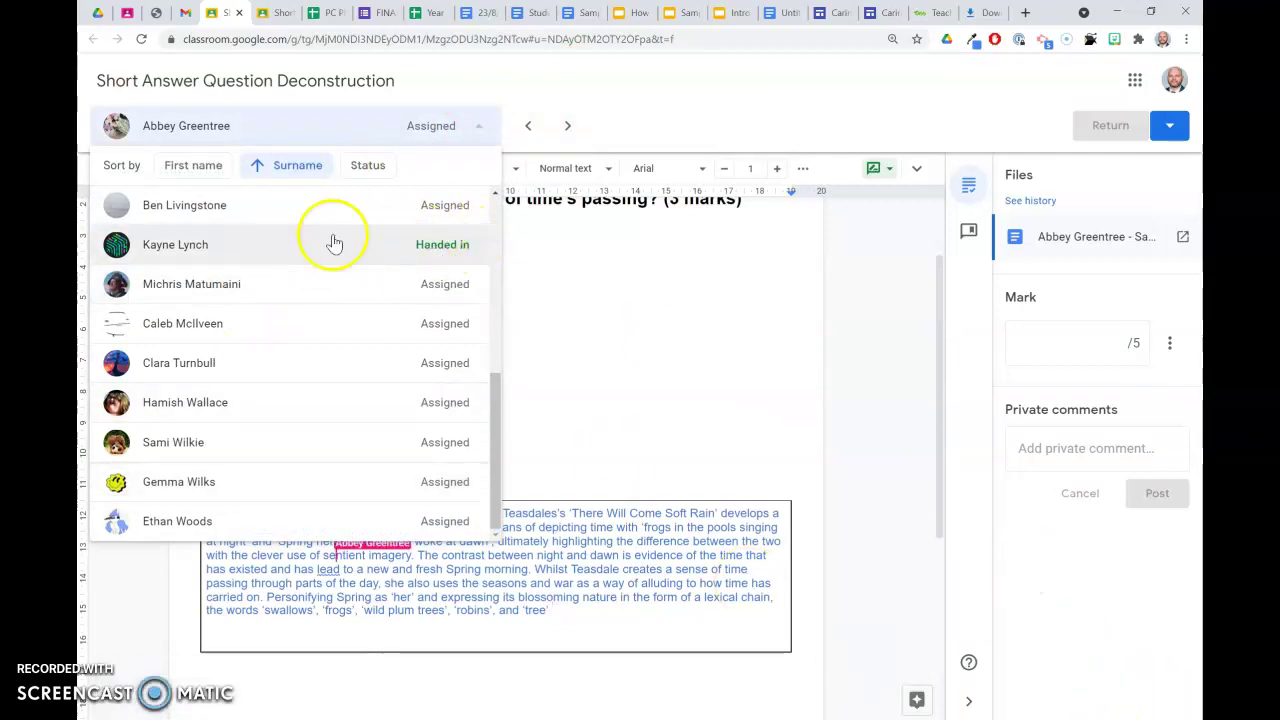
{"action": "scroll", "coordinate": [293, 397], "scroll_direction": "up", "scroll_amount": 5}
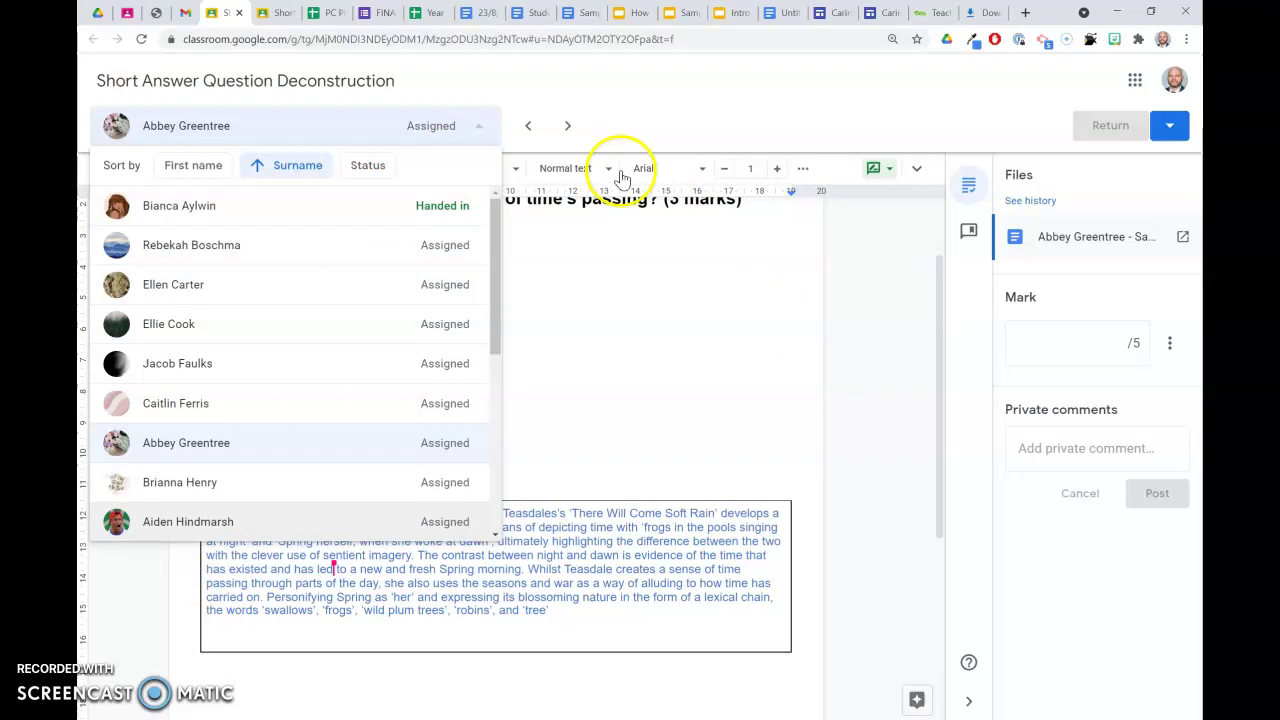
{"action": "left_click", "coordinate": [478, 127]}
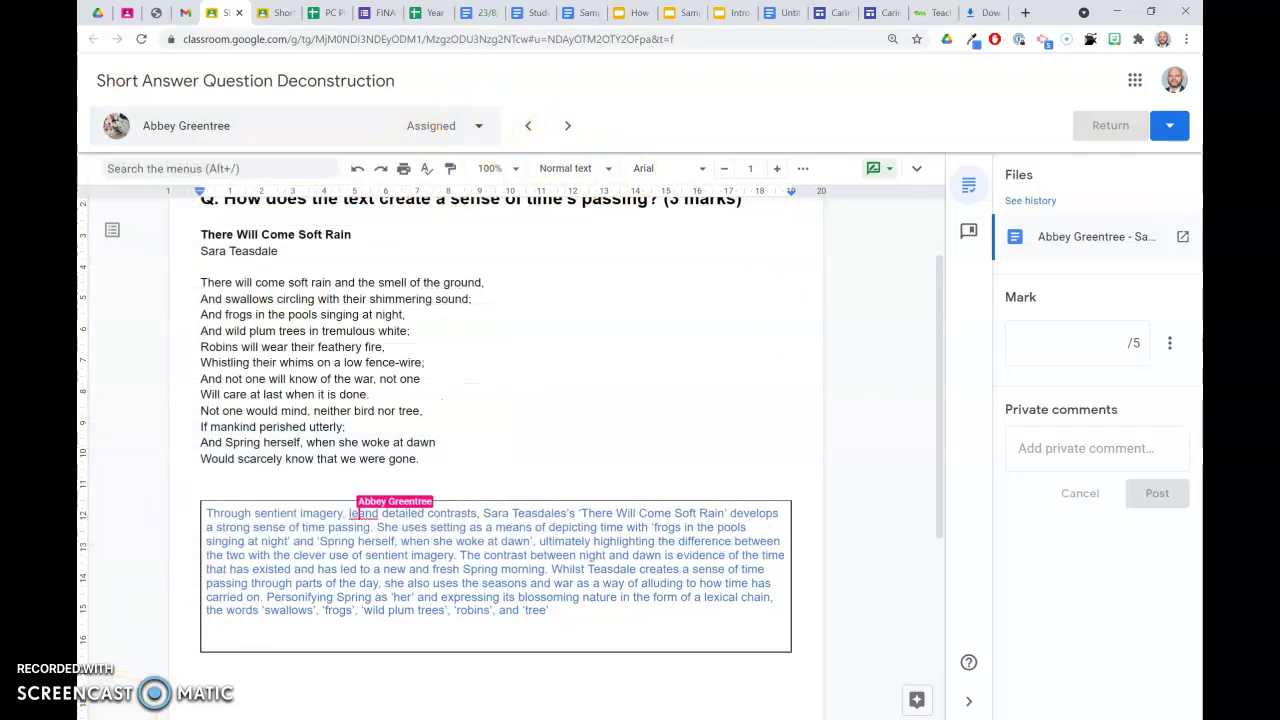